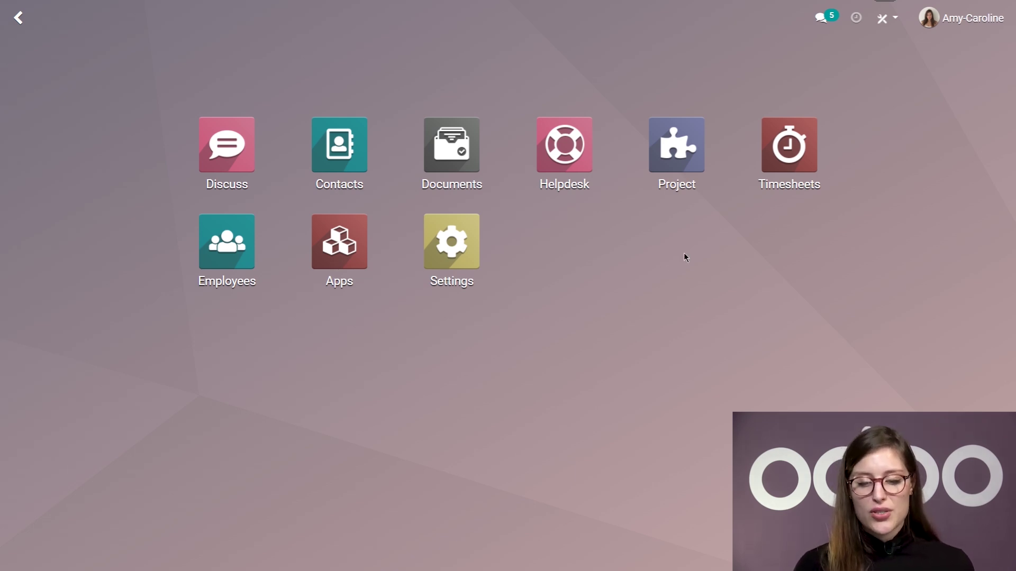
In the Documents app, browse the Finance, Marketing and All workspaces, ending on Finance
{"action": "left_click", "coordinate": [465, 160]}
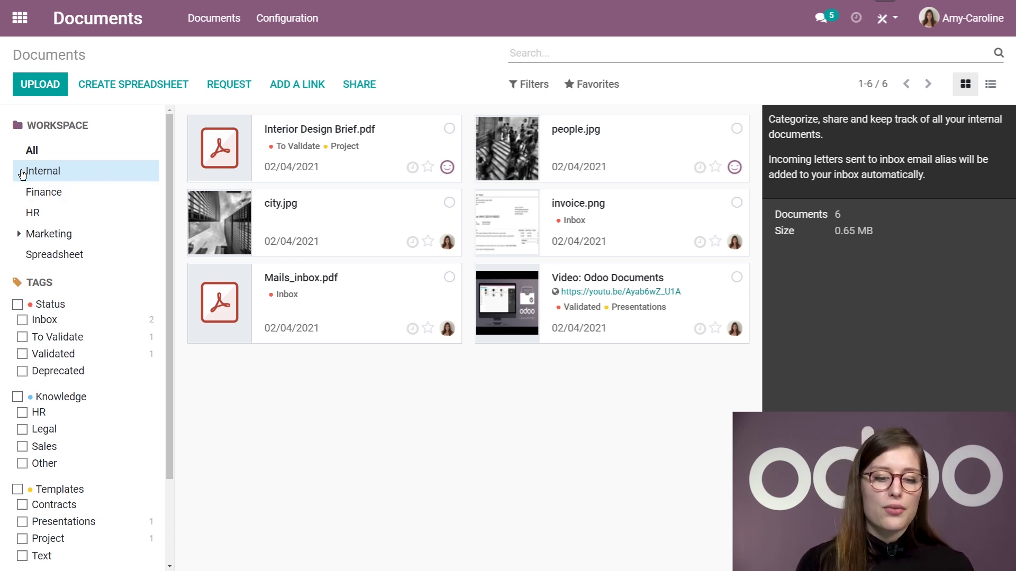
{"action": "left_click", "coordinate": [75, 192]}
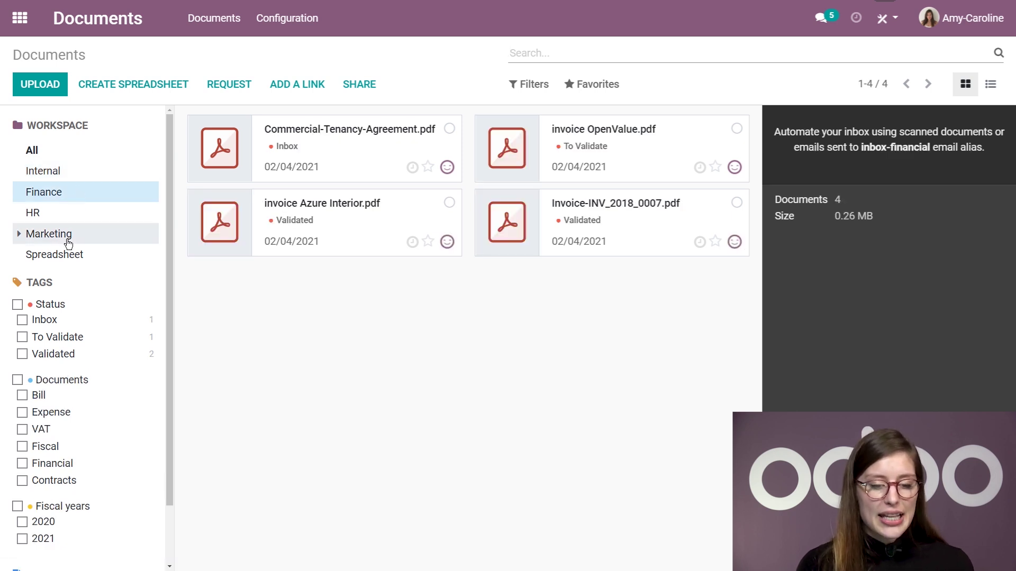
{"action": "left_click", "coordinate": [68, 234]}
{"action": "left_click", "coordinate": [97, 193]}
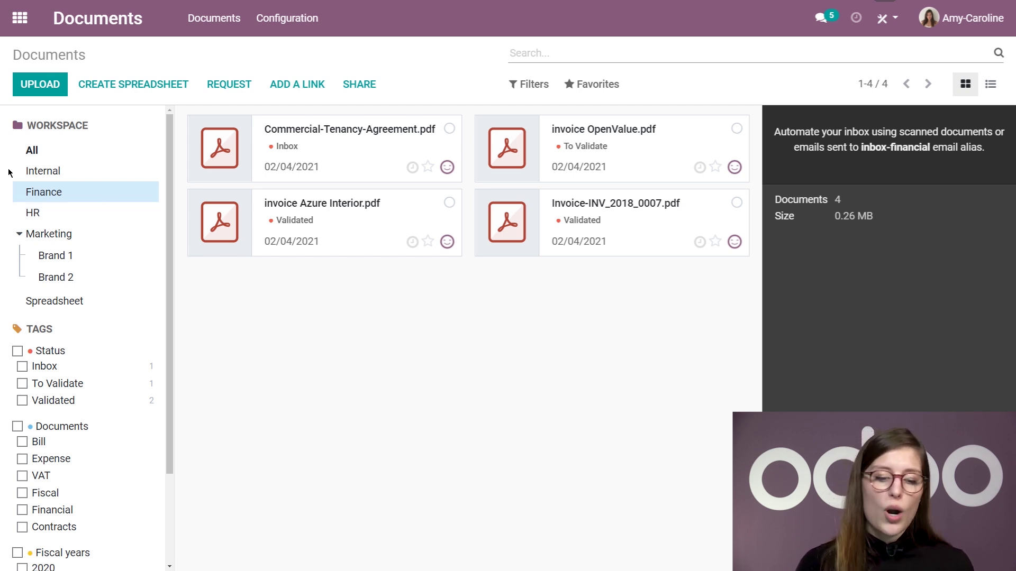
{"action": "left_click", "coordinate": [46, 158]}
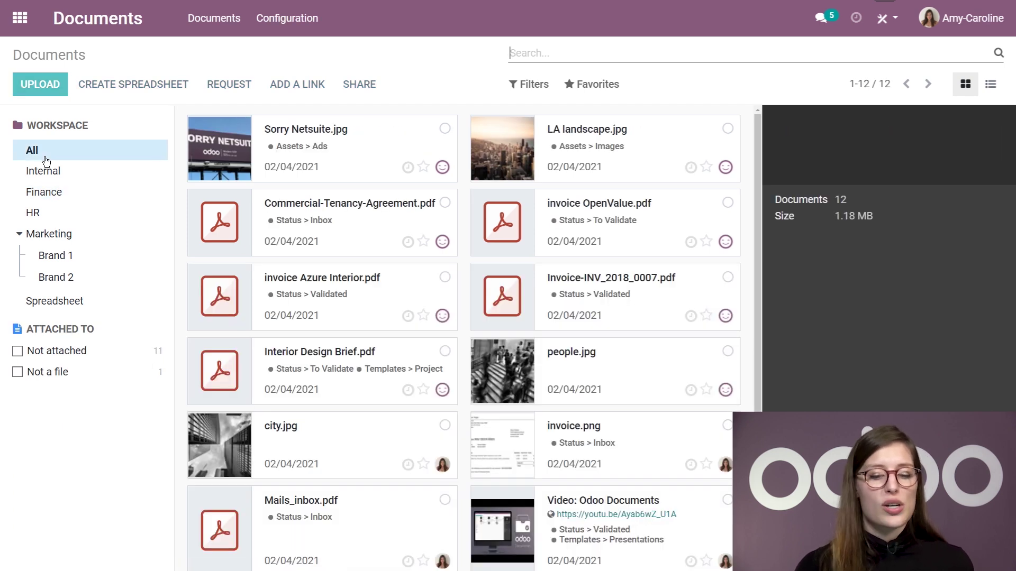
{"action": "left_click", "coordinate": [65, 195]}
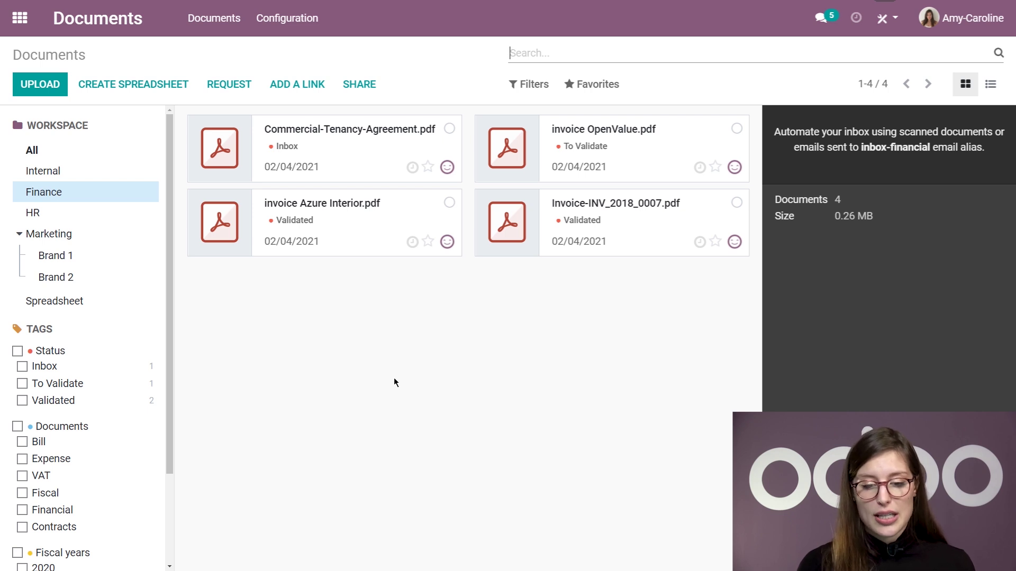
Retag invoice OpenValue.pdf from Status To Validate to Status Validated
{"action": "left_click", "coordinate": [374, 219]}
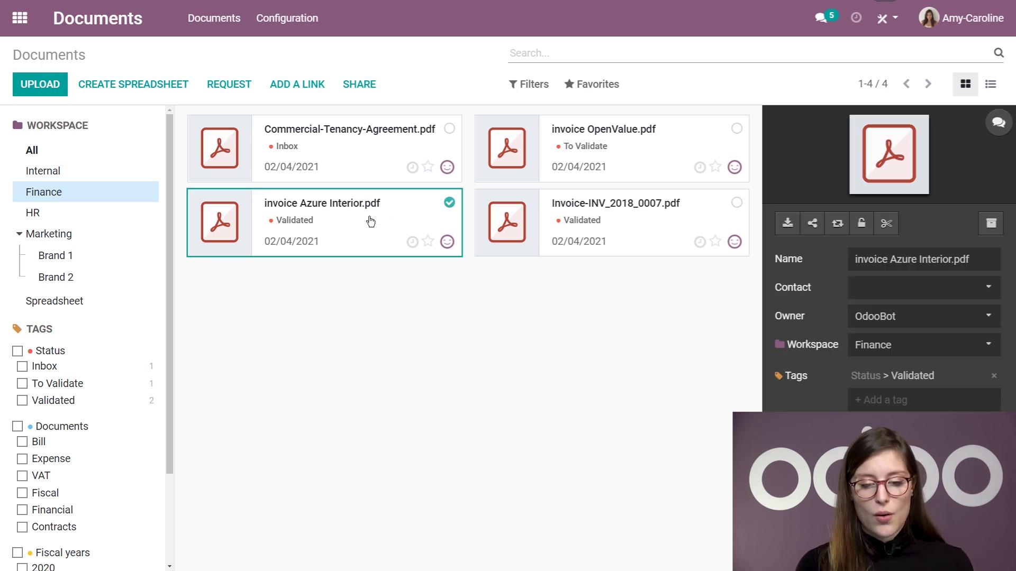
{"action": "left_click", "coordinate": [606, 153]}
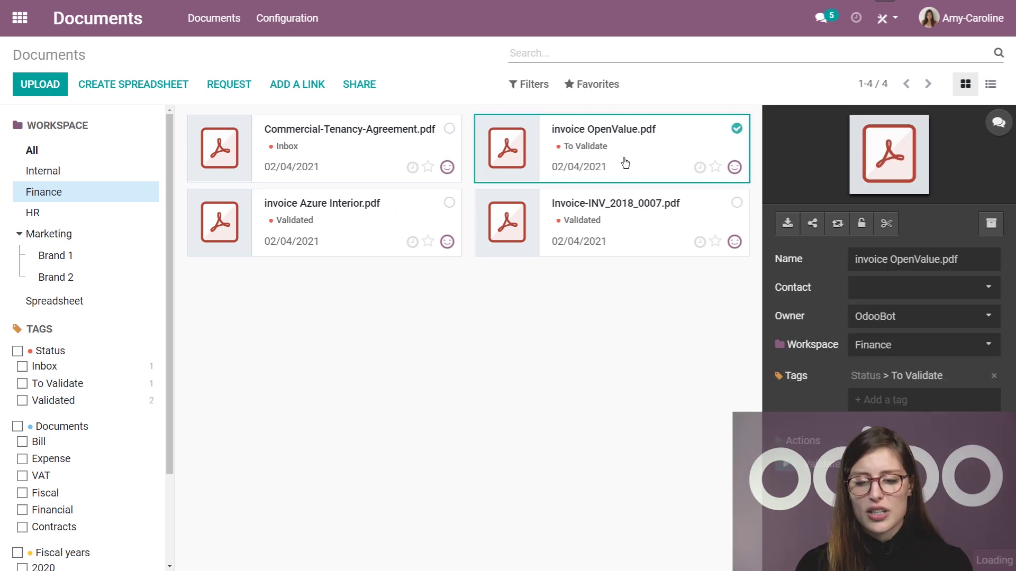
{"action": "left_click", "coordinate": [940, 391]}
{"action": "left_click", "coordinate": [901, 448]}
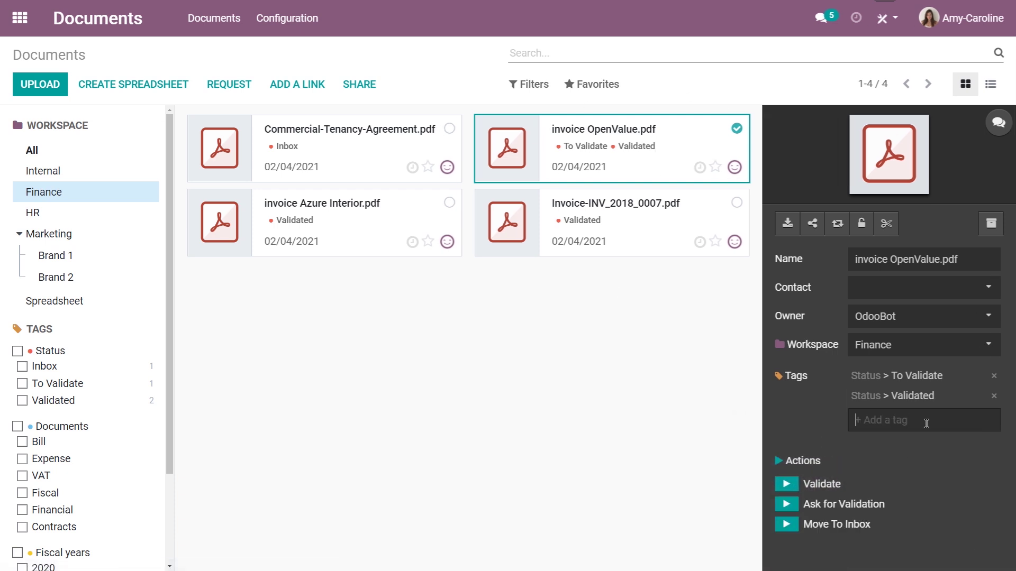
{"action": "left_click", "coordinate": [994, 376]}
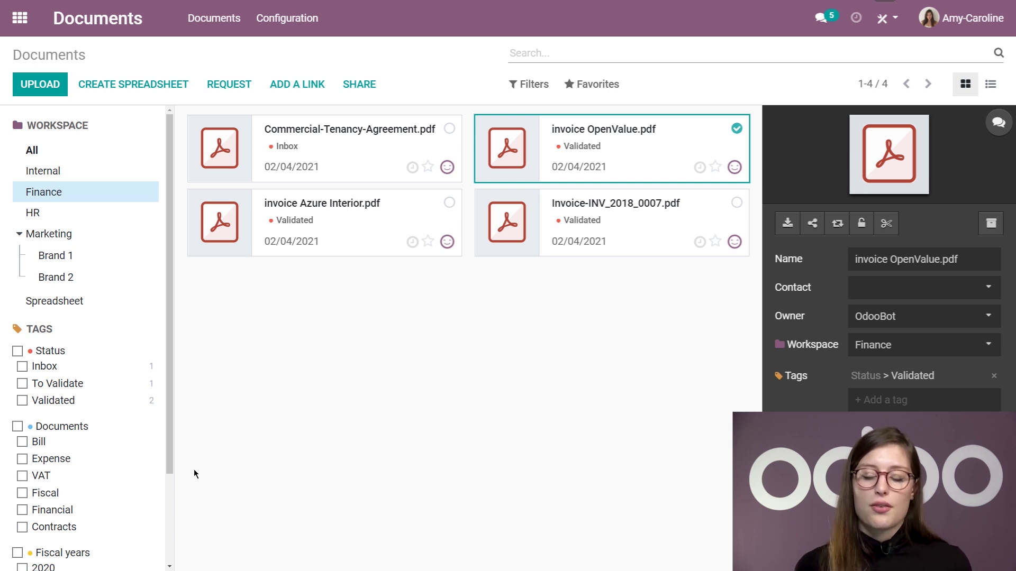
Filter Finance by the Validated Status tag and preview the OpenValue invoice PDF
{"action": "left_click", "coordinate": [23, 404]}
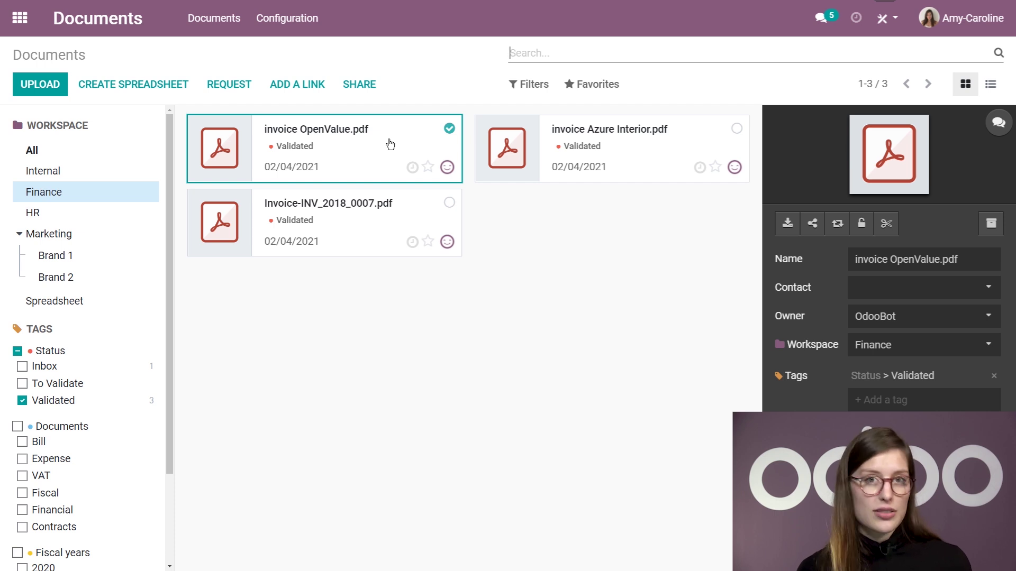
{"action": "left_click", "coordinate": [219, 149]}
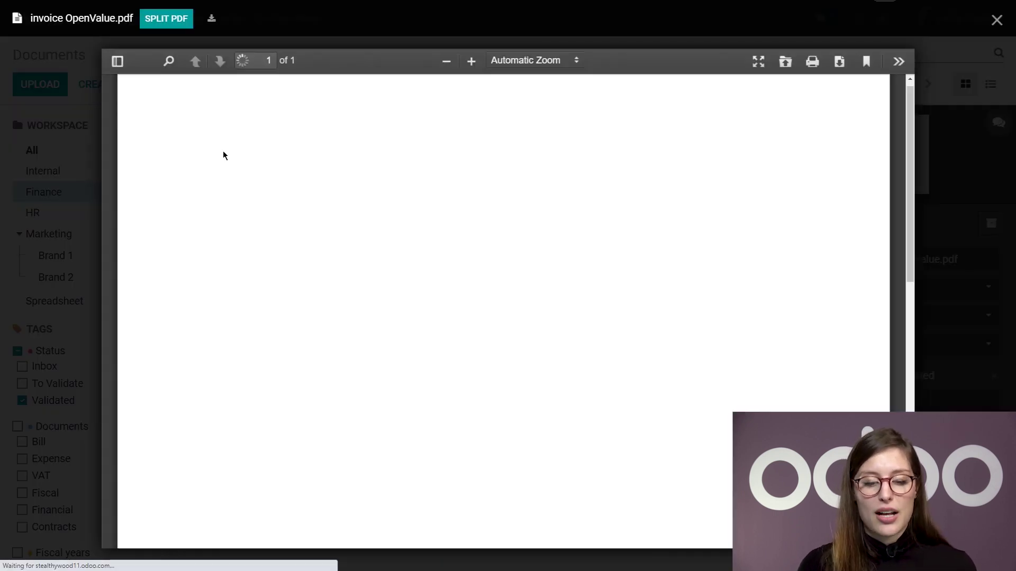
{"action": "left_click", "coordinate": [979, 268]}
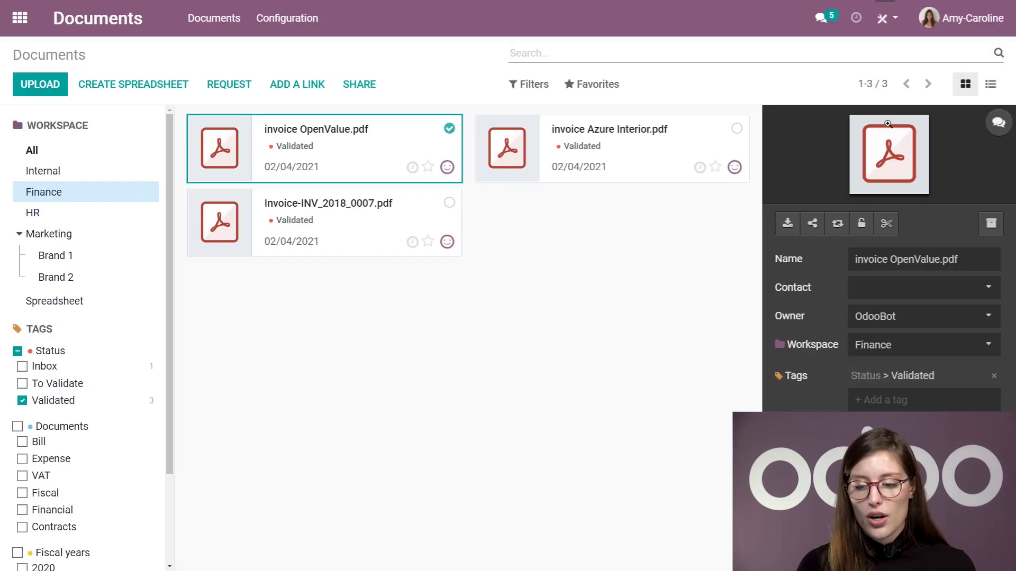
{"action": "left_click", "coordinate": [887, 162]}
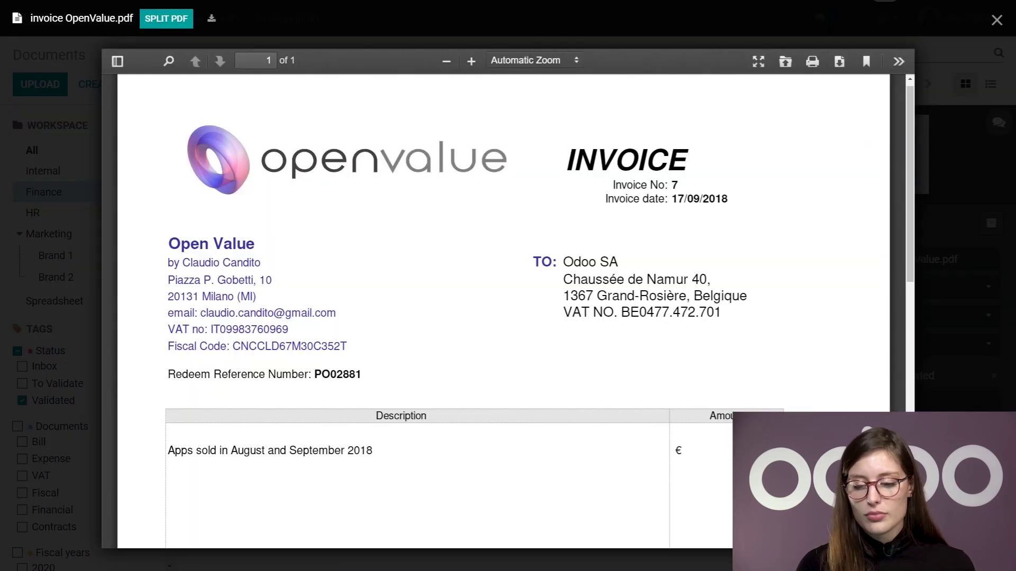
{"action": "left_click", "coordinate": [984, 148]}
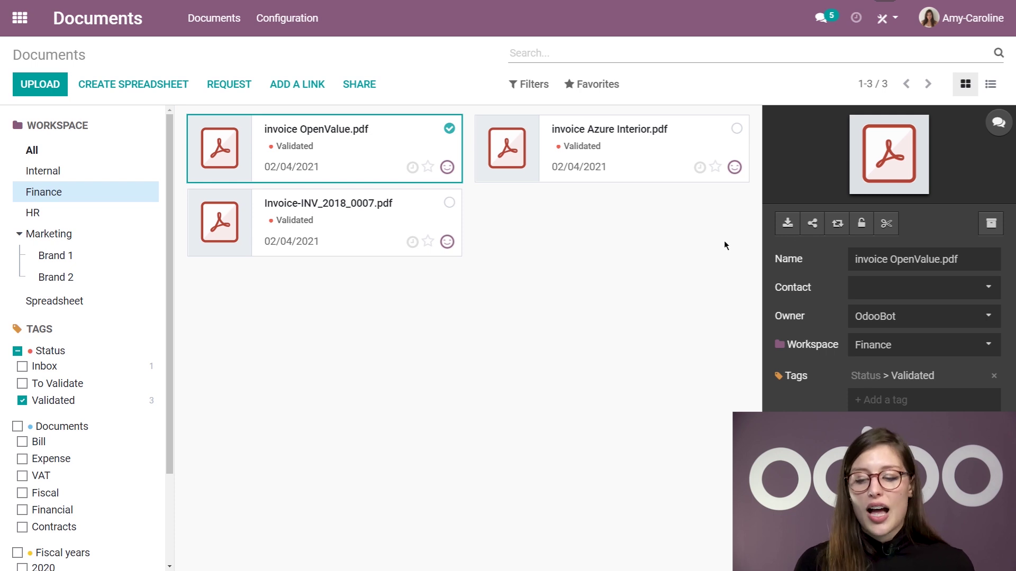
In the invoice's chatter, check its followers and follow invoice OpenValue.pdf
{"action": "left_click", "coordinate": [998, 123]}
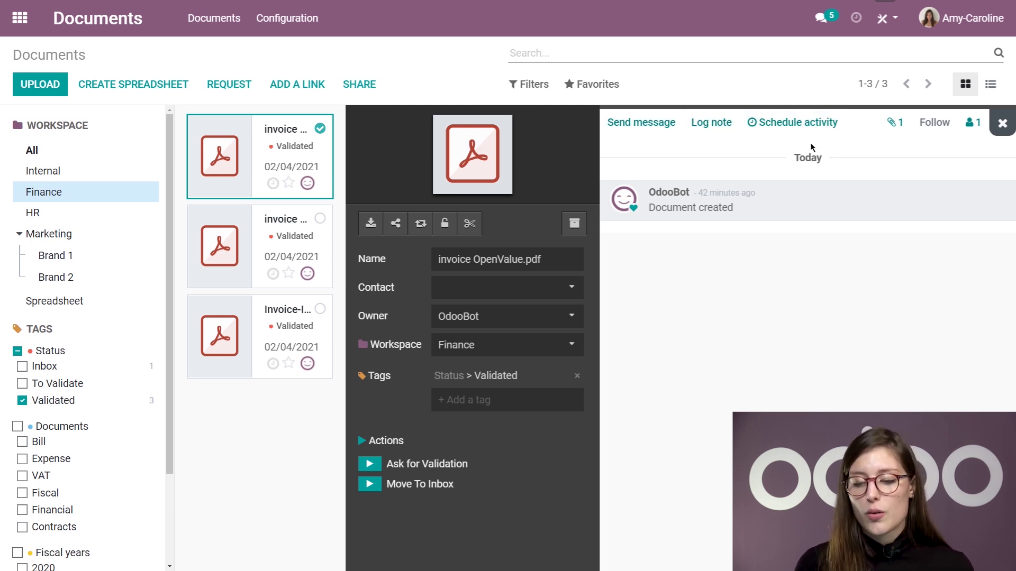
{"action": "left_click", "coordinate": [972, 122]}
{"action": "left_click", "coordinate": [972, 123]}
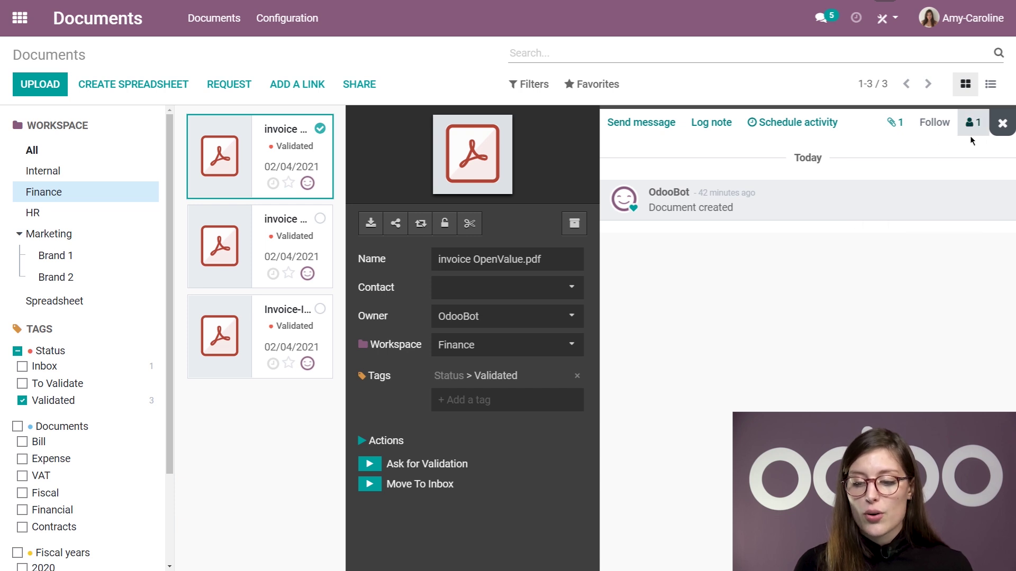
{"action": "left_click", "coordinate": [934, 122]}
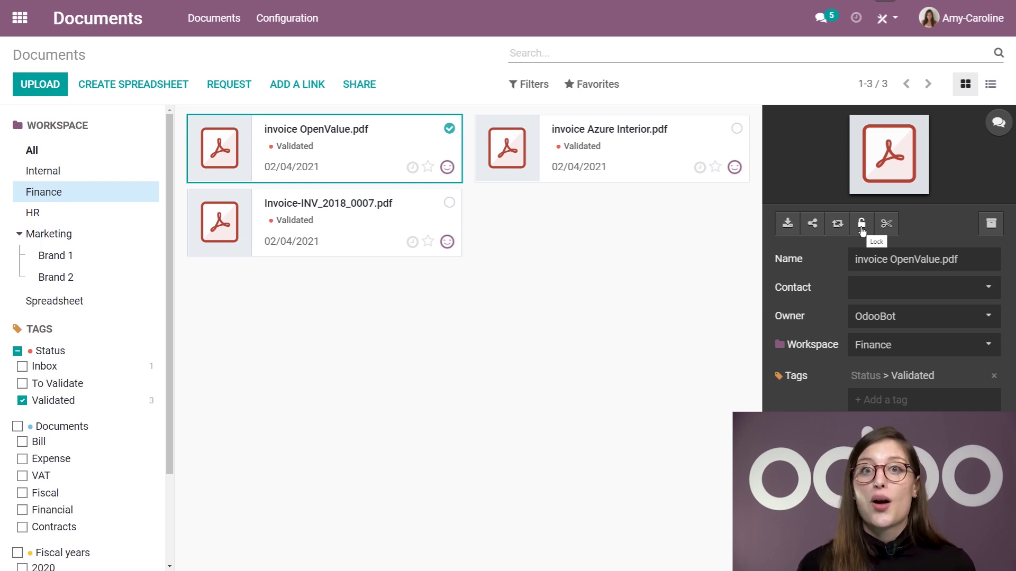
Lock and unlock invoice OpenValue.pdf, then archive it
{"action": "left_click", "coordinate": [861, 229]}
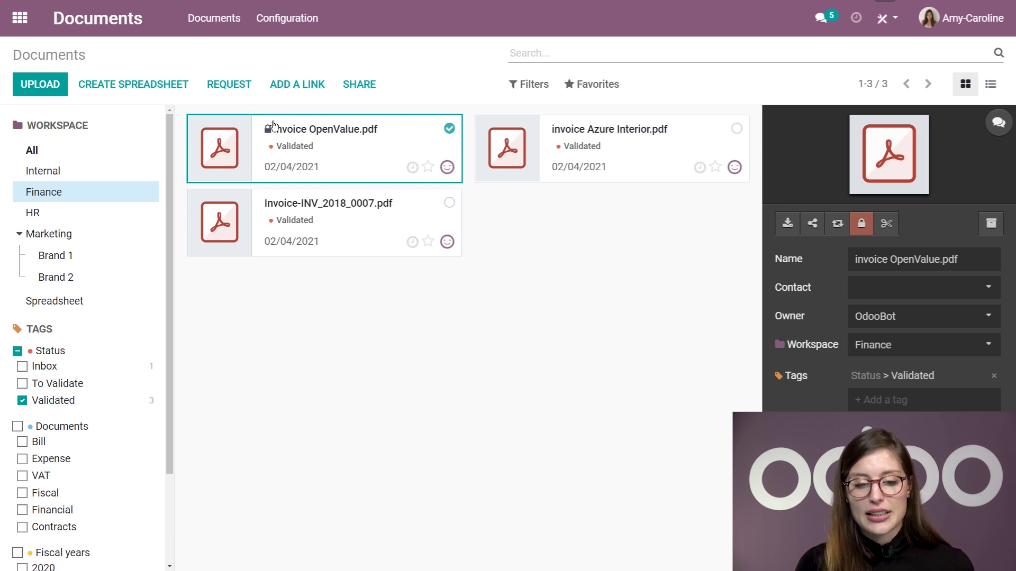
{"action": "left_click", "coordinate": [867, 226]}
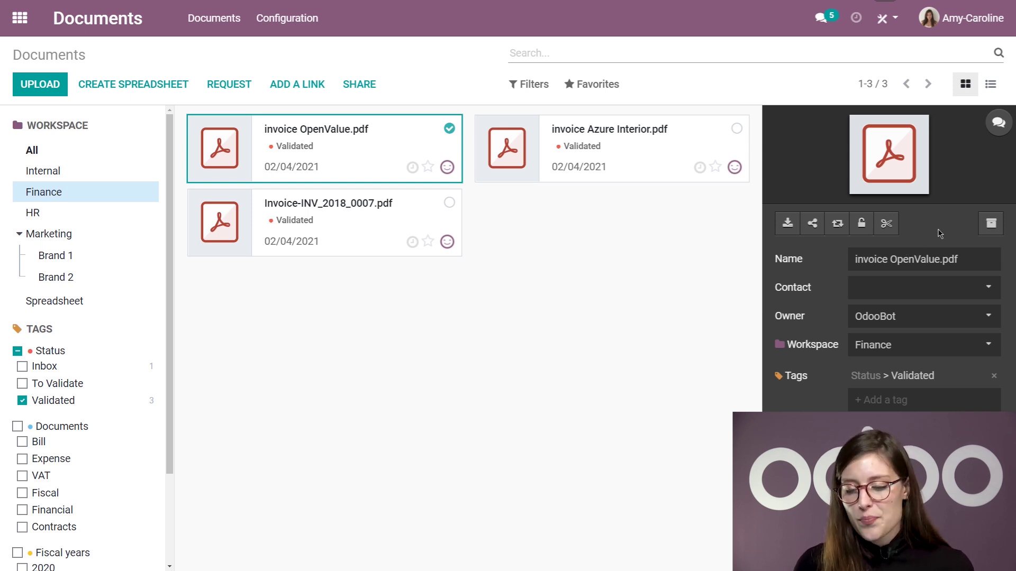
{"action": "left_click", "coordinate": [1002, 233]}
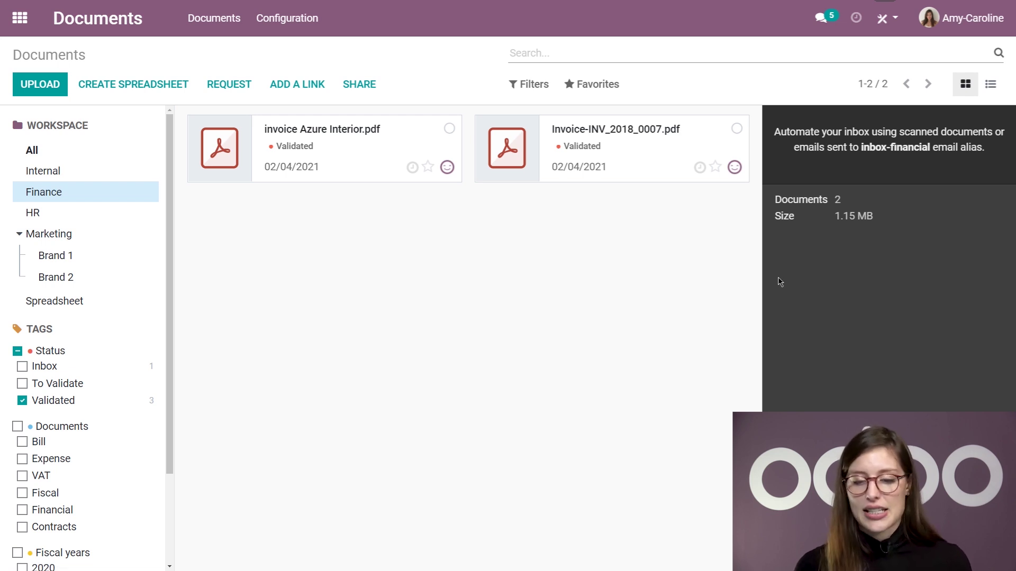
Filter to archived documents and open the archived OpenValue invoice's details
{"action": "left_click", "coordinate": [528, 85]}
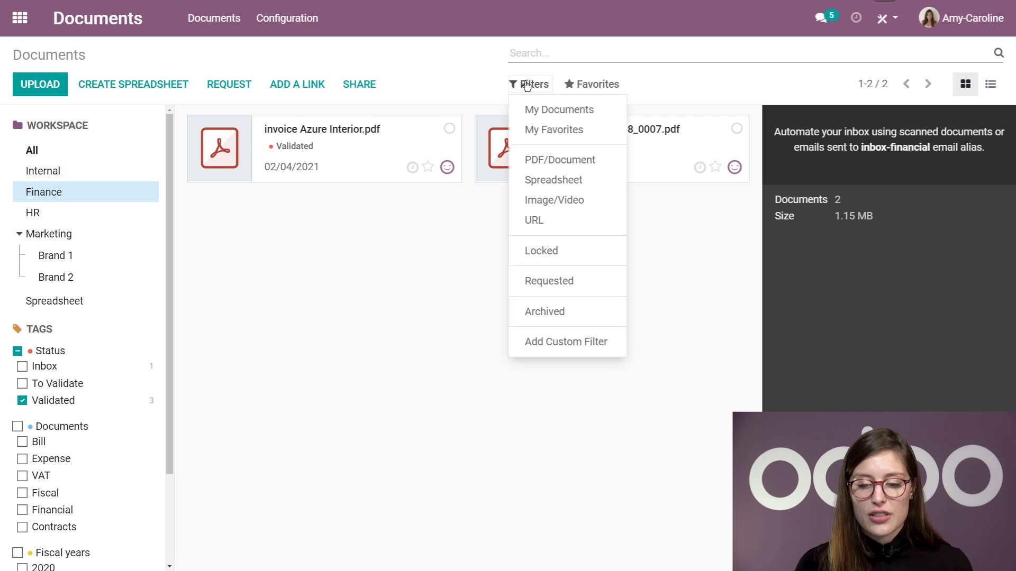
{"action": "left_click", "coordinate": [556, 311]}
{"action": "left_click", "coordinate": [406, 286]}
{"action": "left_click", "coordinate": [348, 157]}
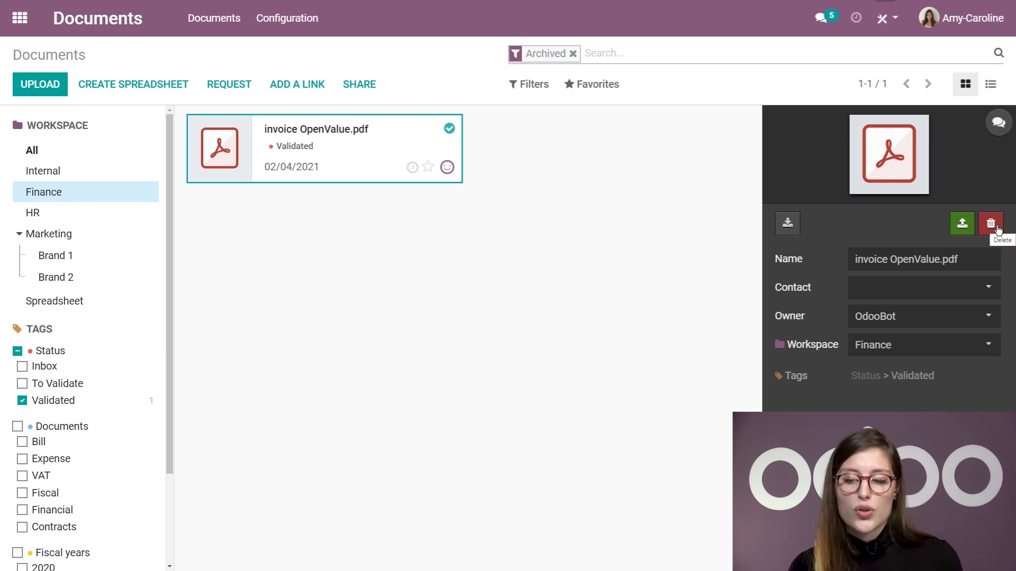
Restore the OpenValue invoice, clear the Archived filter, and reopen its details
{"action": "left_click", "coordinate": [970, 228]}
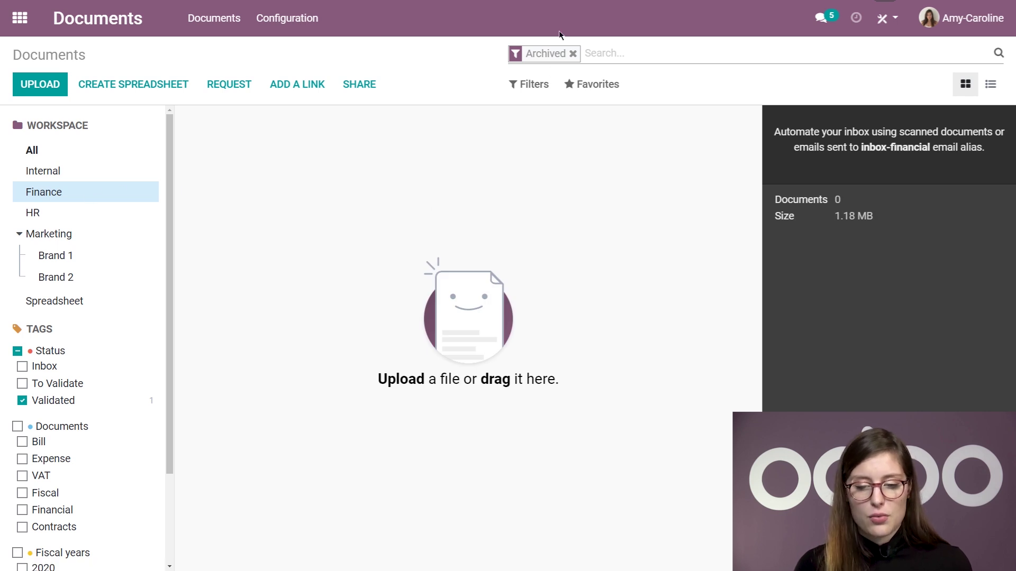
{"action": "left_click", "coordinate": [572, 53]}
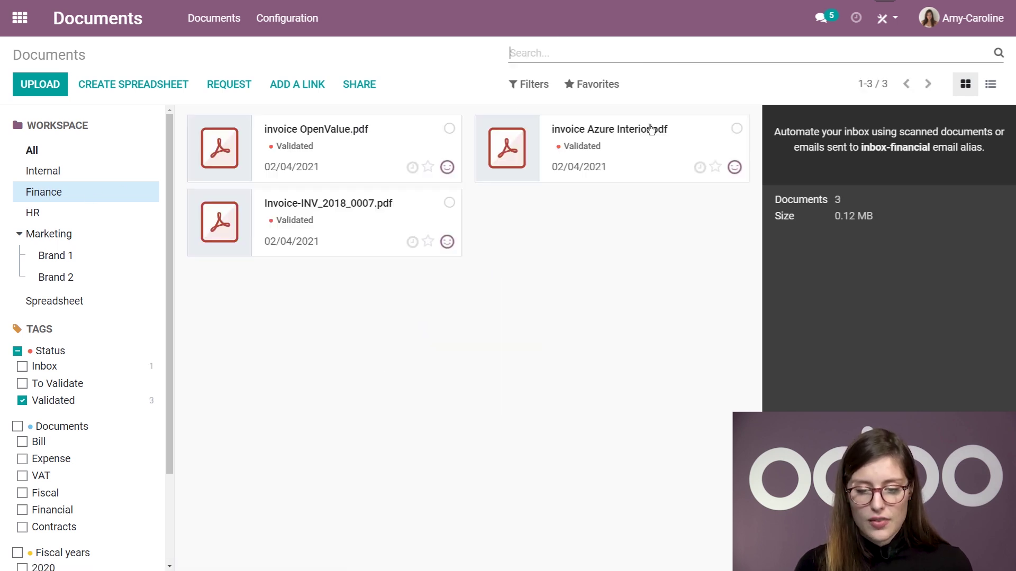
{"action": "left_click", "coordinate": [377, 168]}
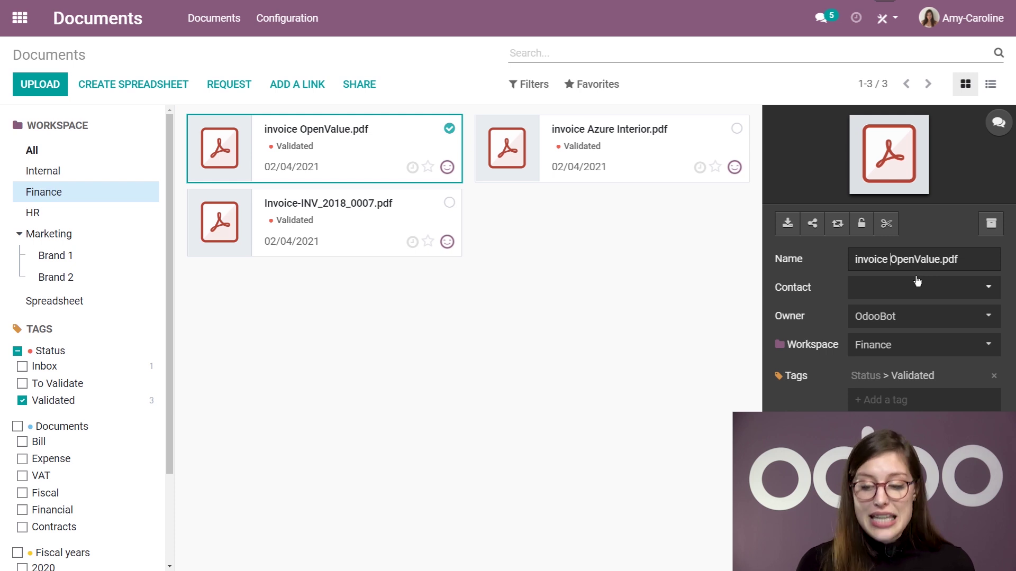
Set yourself as the OpenValue invoice's owner, leaving Contact empty and Workspace as Finance
{"action": "left_click", "coordinate": [893, 298]}
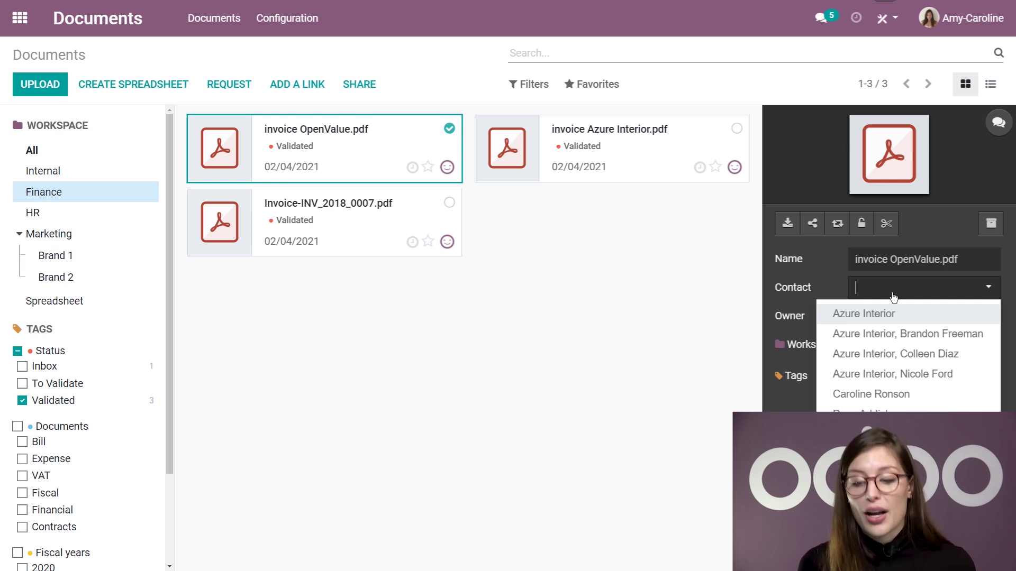
{"action": "left_click", "coordinate": [894, 298]}
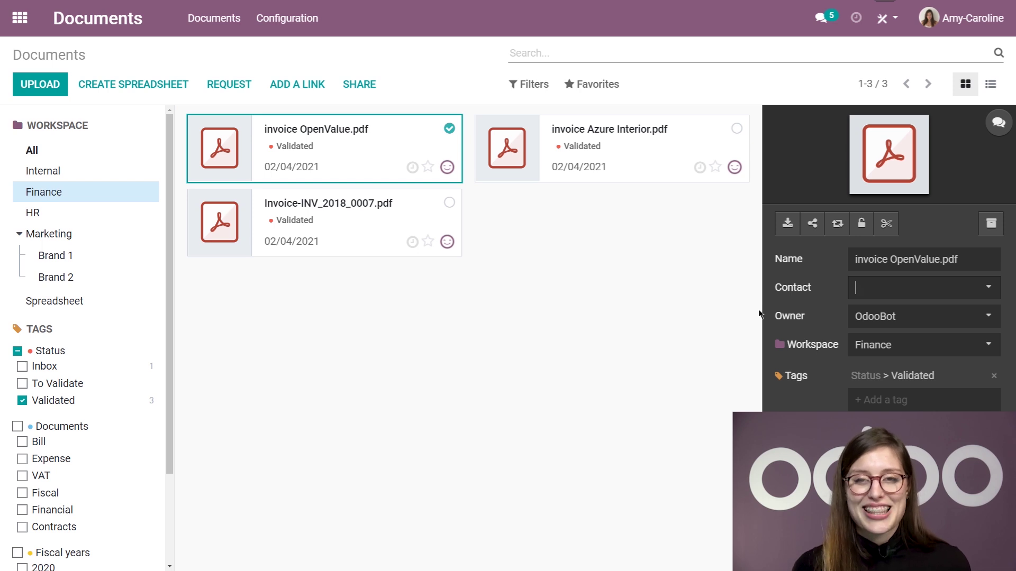
{"action": "left_click", "coordinate": [880, 320]}
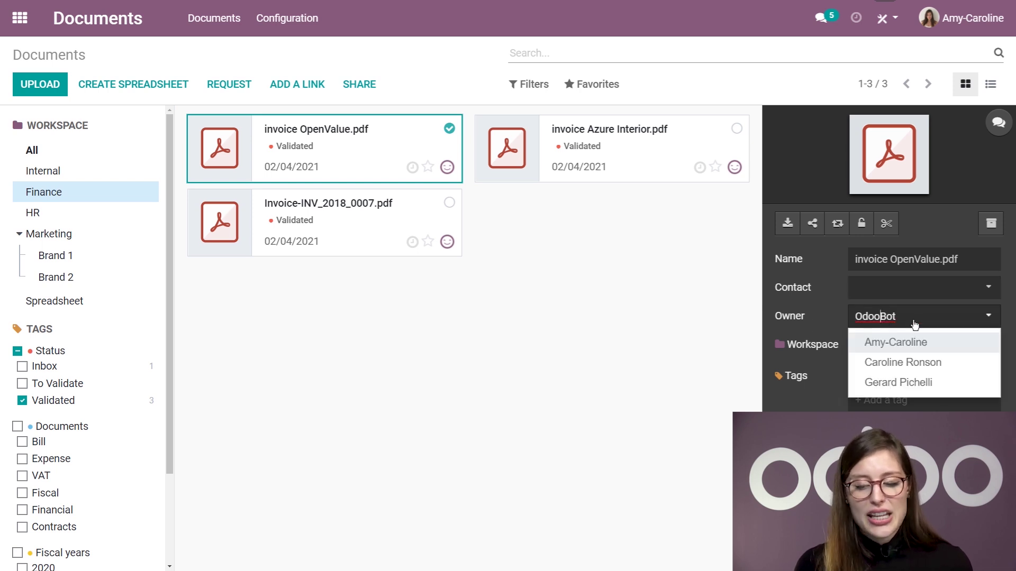
{"action": "left_click", "coordinate": [908, 343]}
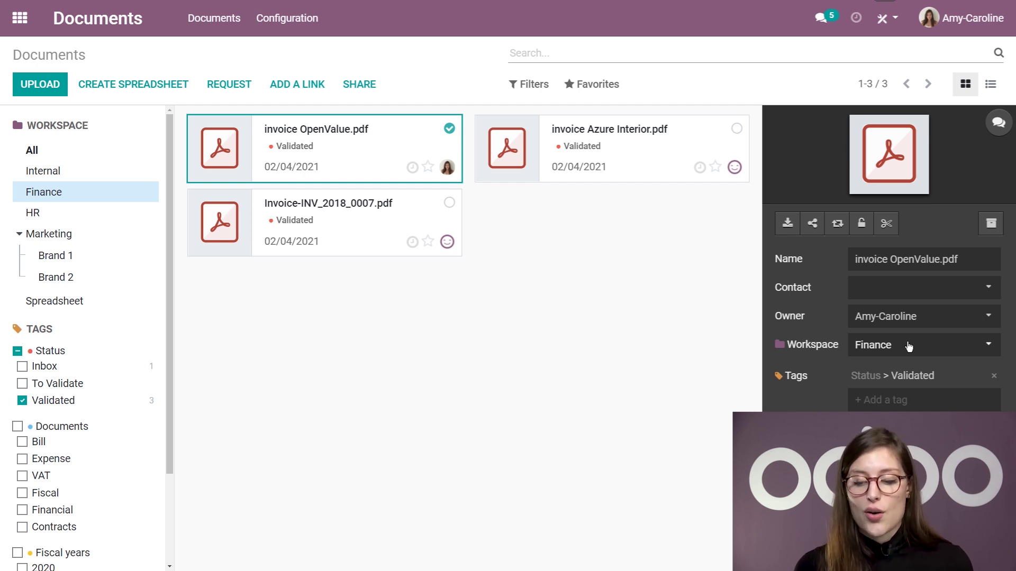
{"action": "left_click", "coordinate": [895, 347]}
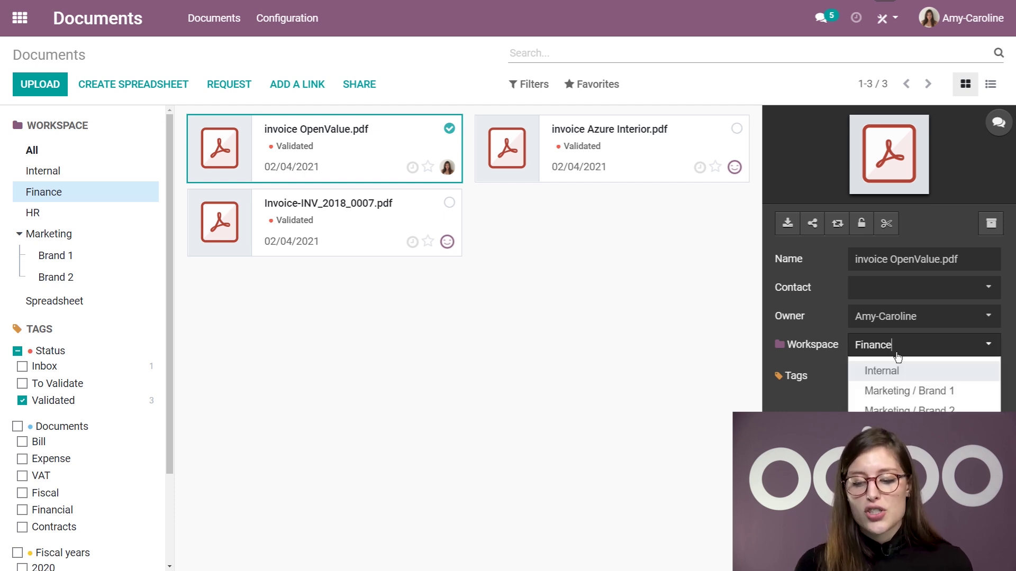
{"action": "left_click", "coordinate": [906, 353]}
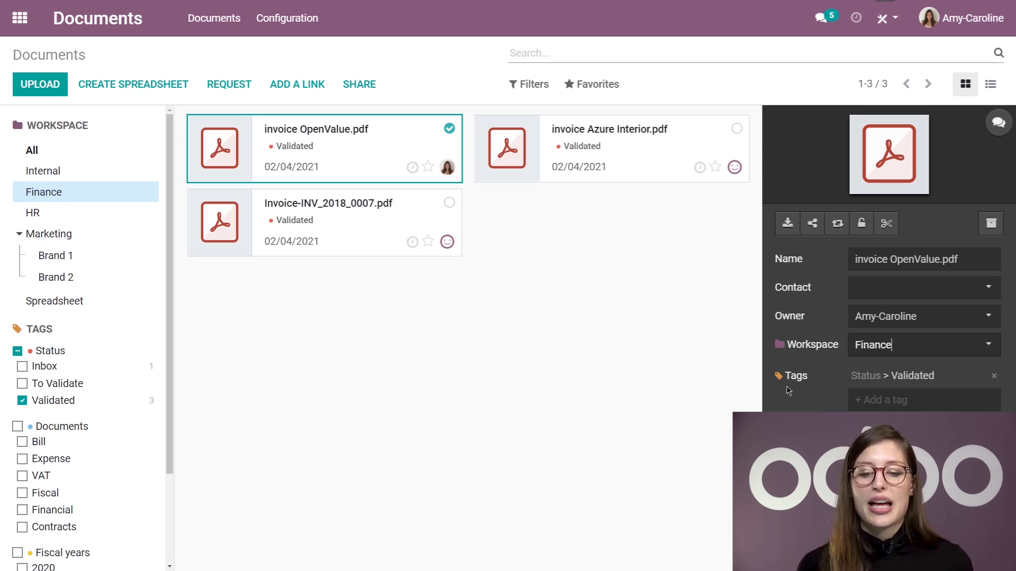
Select all three Finance invoices and set yourself as their owner
{"action": "left_click", "coordinate": [661, 165], "text": "ctrl"}
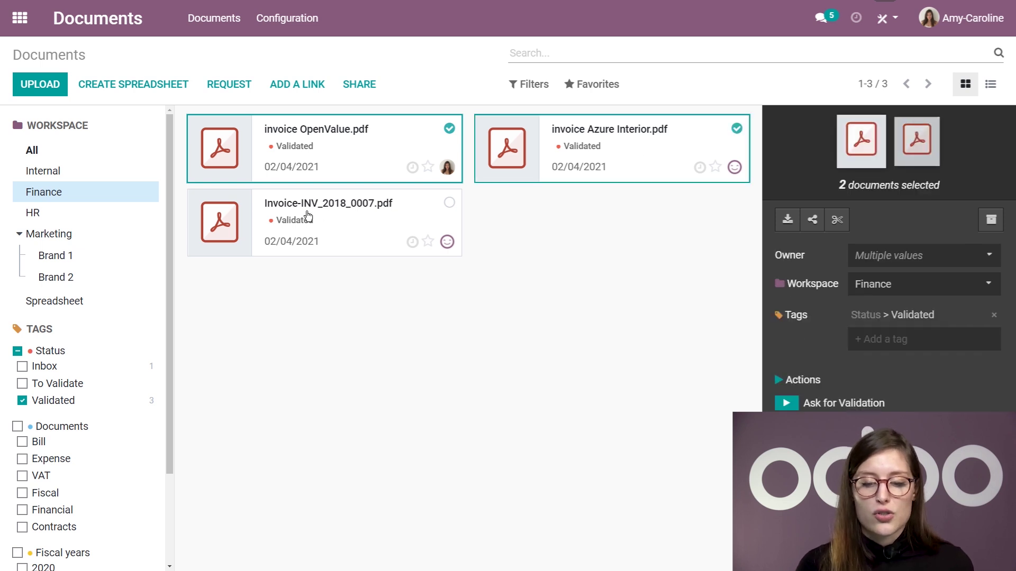
{"action": "left_click", "coordinate": [318, 235], "text": "ctrl"}
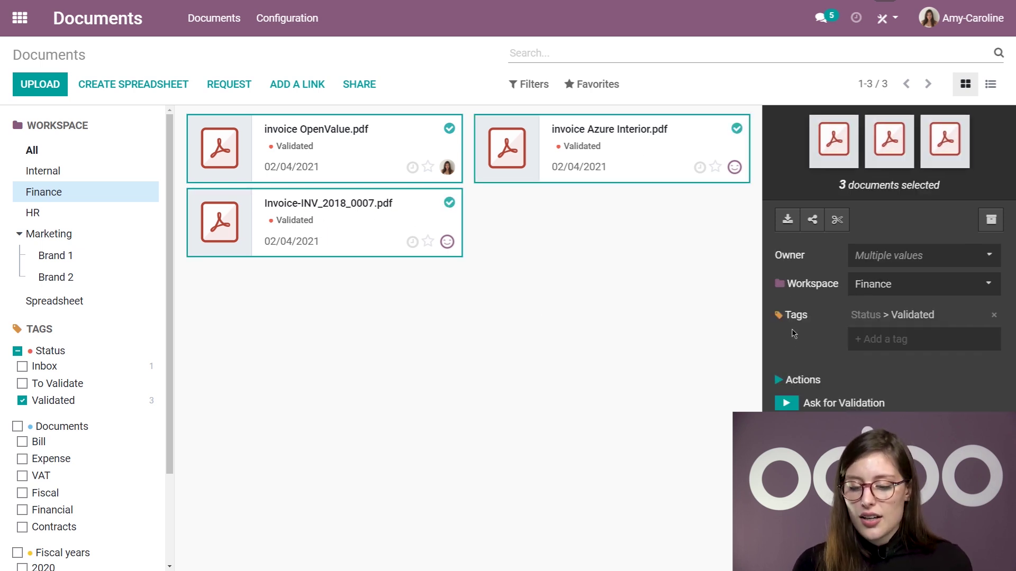
{"action": "left_click", "coordinate": [927, 260]}
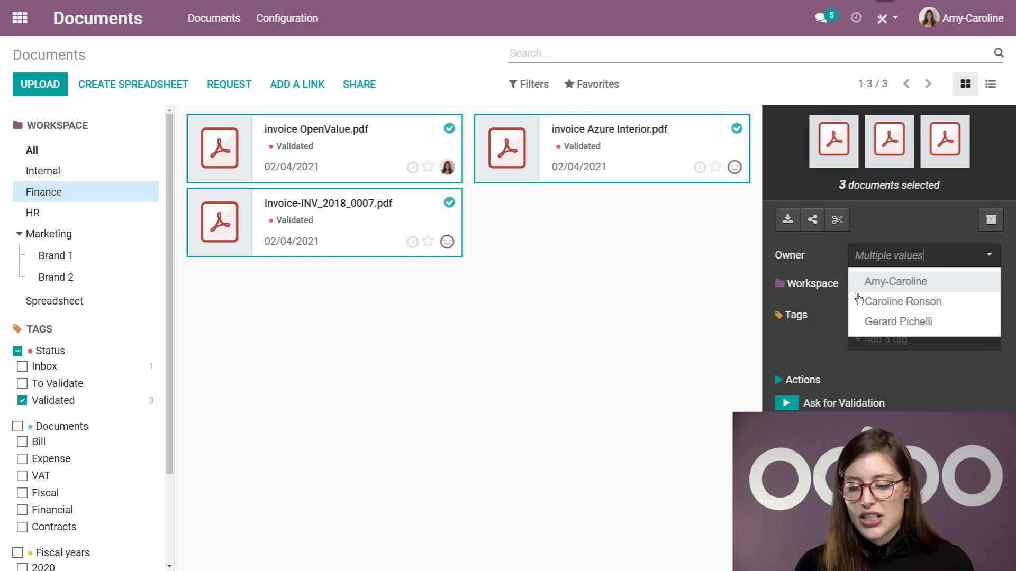
{"action": "left_click", "coordinate": [936, 282]}
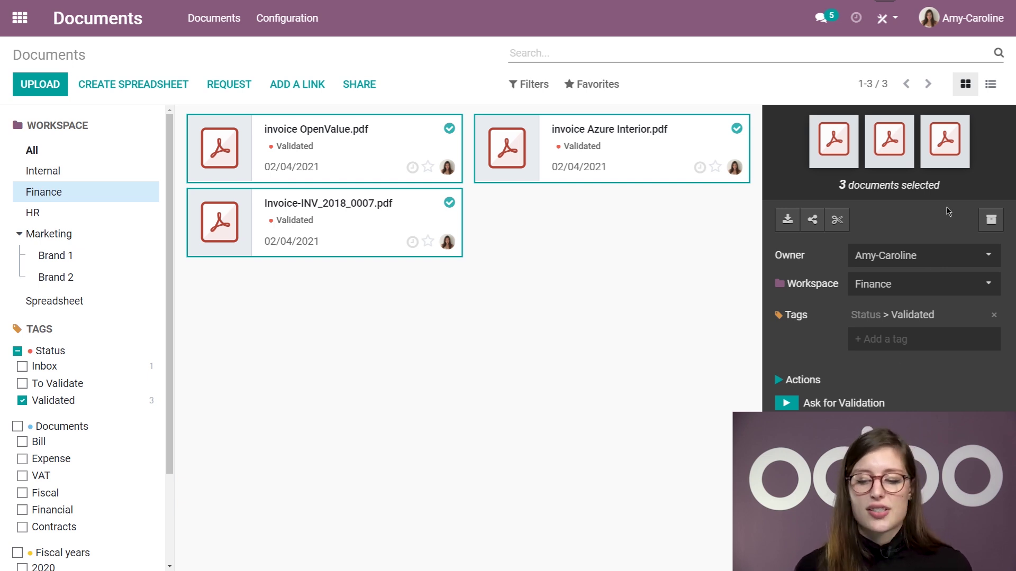
Reassign only the Azure Interior invoice to another colleague, then review the other invoices
{"action": "left_click", "coordinate": [665, 161]}
{"action": "left_click", "coordinate": [919, 317]}
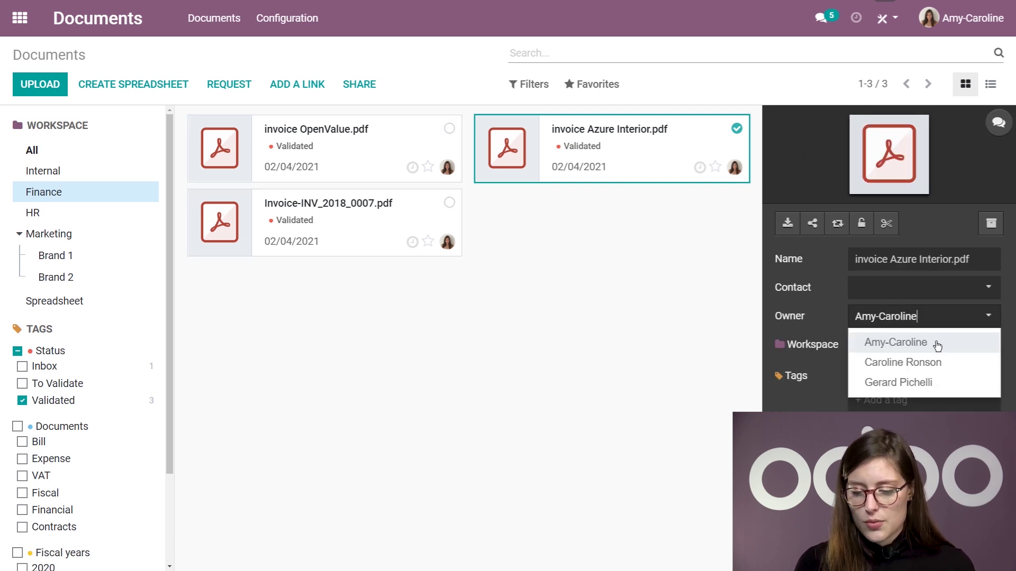
{"action": "left_click", "coordinate": [921, 364]}
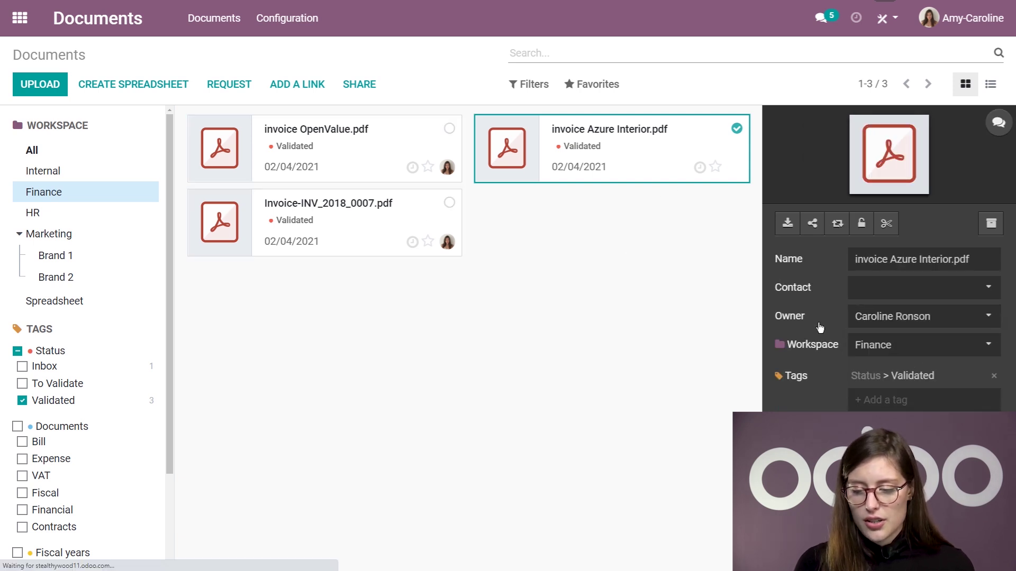
{"action": "left_click", "coordinate": [385, 219]}
{"action": "left_click", "coordinate": [402, 168]}
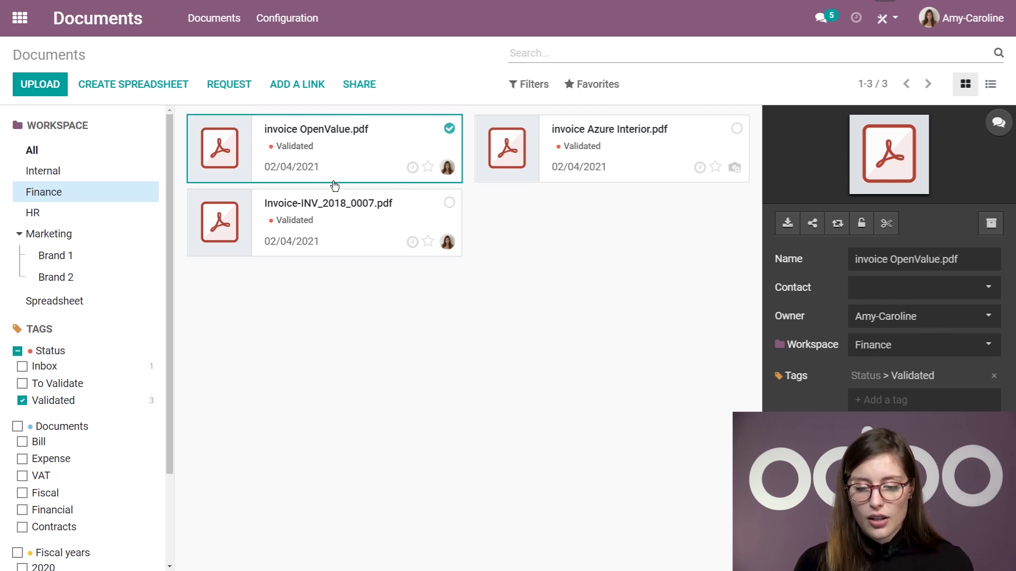
Reselect all three invoices and set yourself as owner again
{"action": "left_click", "coordinate": [642, 166], "text": "shift"}
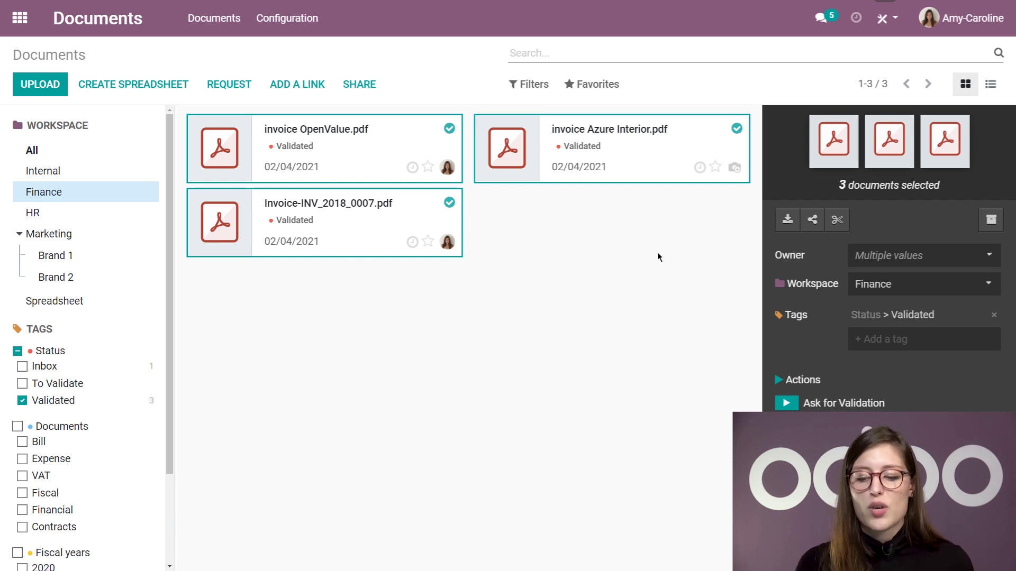
{"action": "left_click", "coordinate": [921, 256]}
{"action": "left_click", "coordinate": [906, 281]}
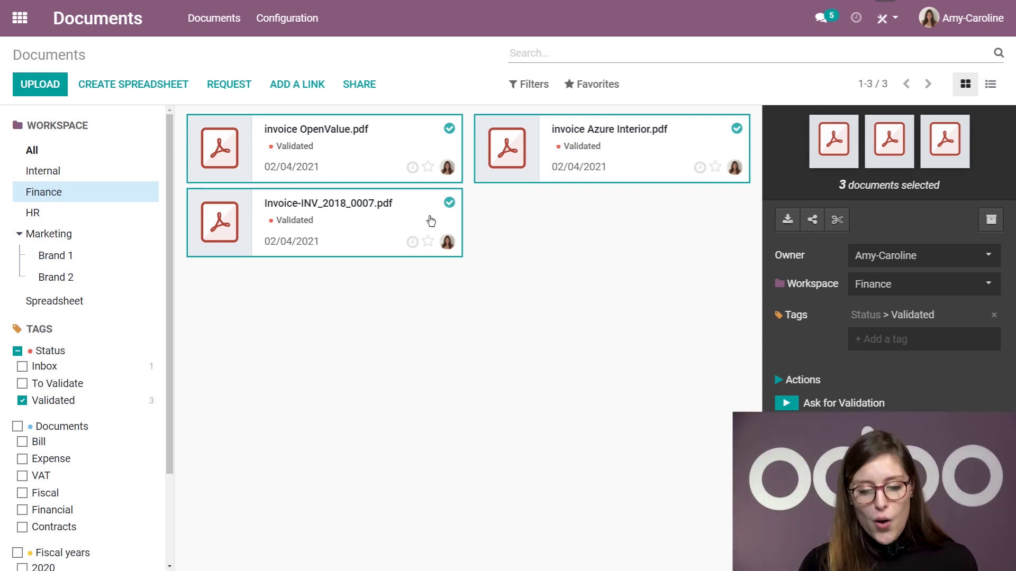
{"action": "left_click", "coordinate": [413, 201]}
{"action": "left_click", "coordinate": [414, 155]}
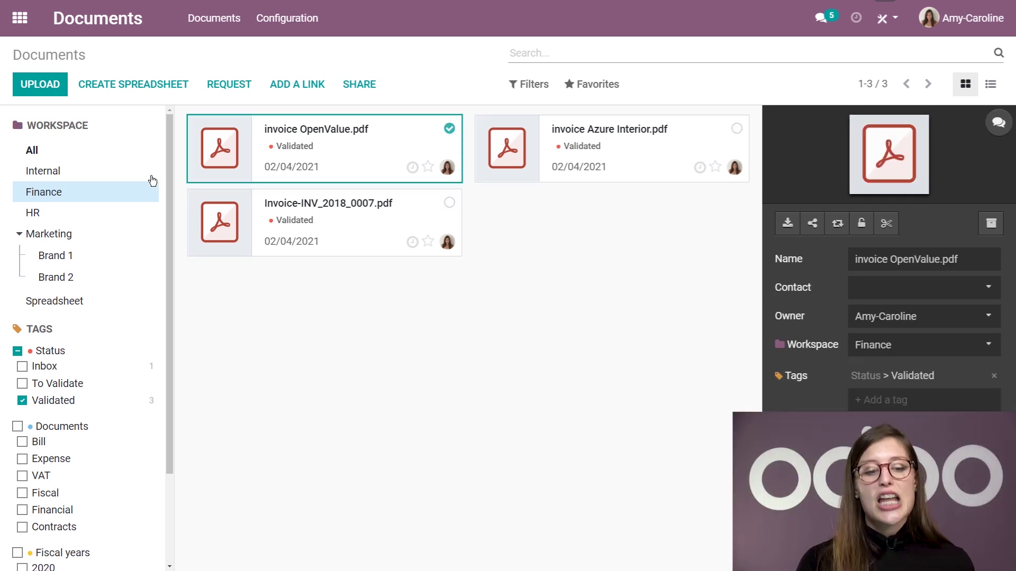
Create a workspace named Design with Marketing as its parent workspace
{"action": "left_click", "coordinate": [297, 23]}
{"action": "left_click", "coordinate": [297, 70]}
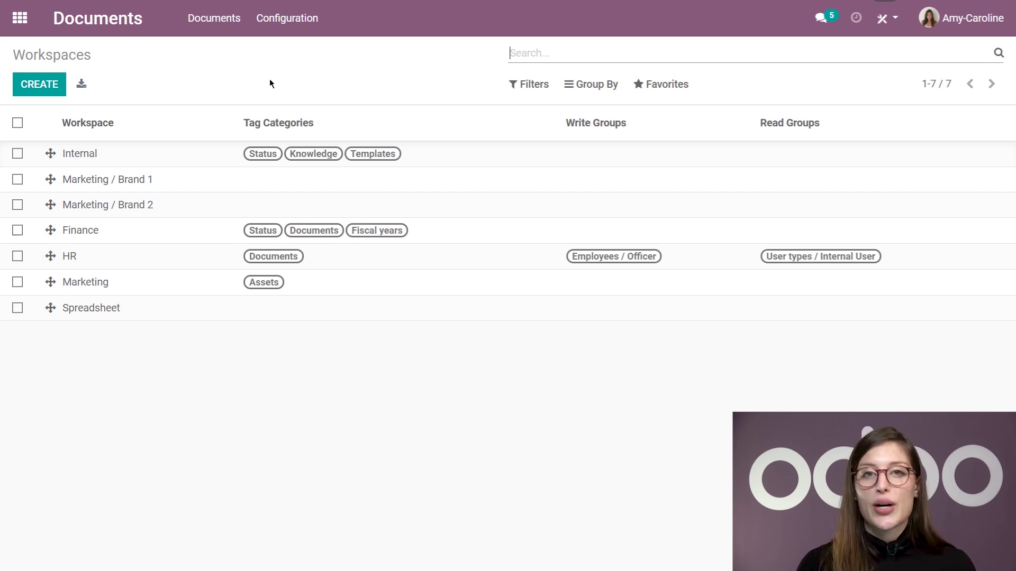
{"action": "left_click", "coordinate": [47, 89]}
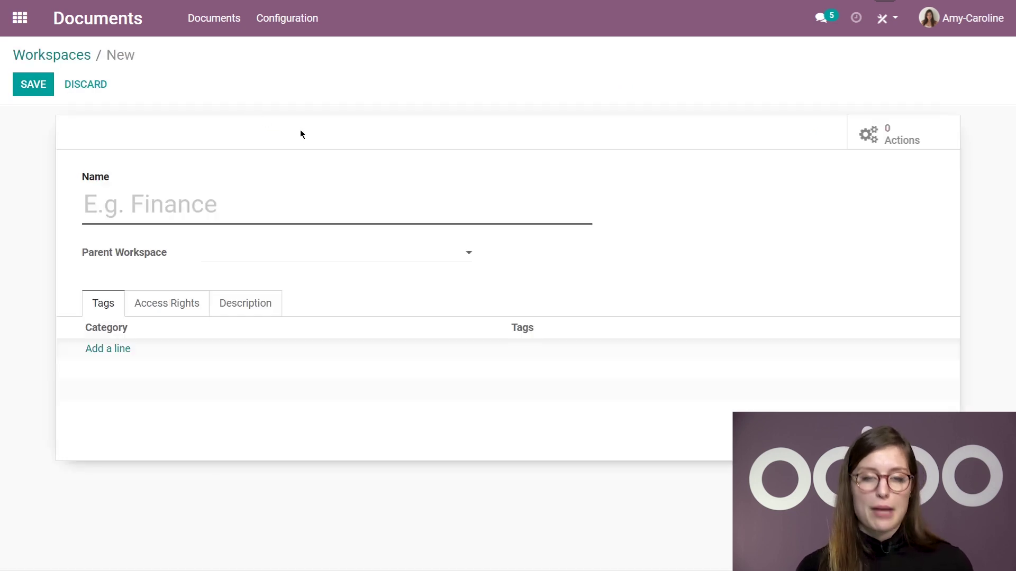
{"action": "type", "text": "Design"}
{"action": "left_click", "coordinate": [280, 255]}
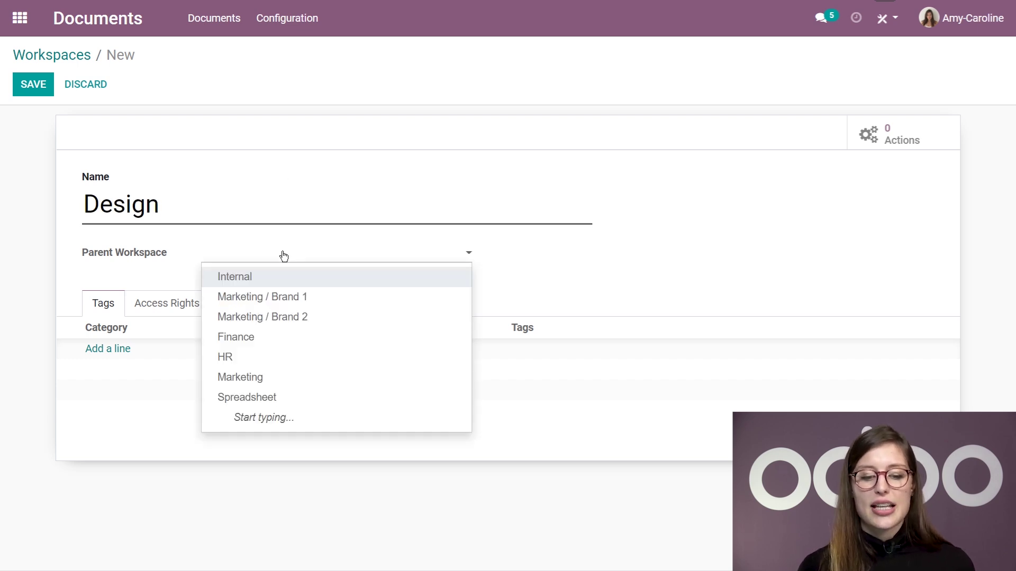
{"action": "left_click", "coordinate": [299, 377]}
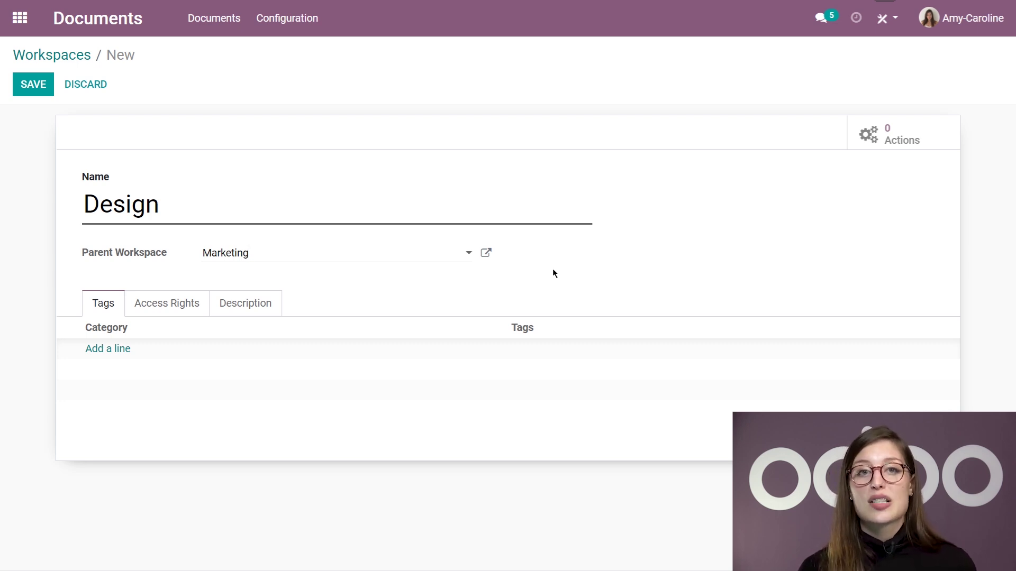
Add a Status tag category with its first tag, In Progress
{"action": "left_click", "coordinate": [113, 353]}
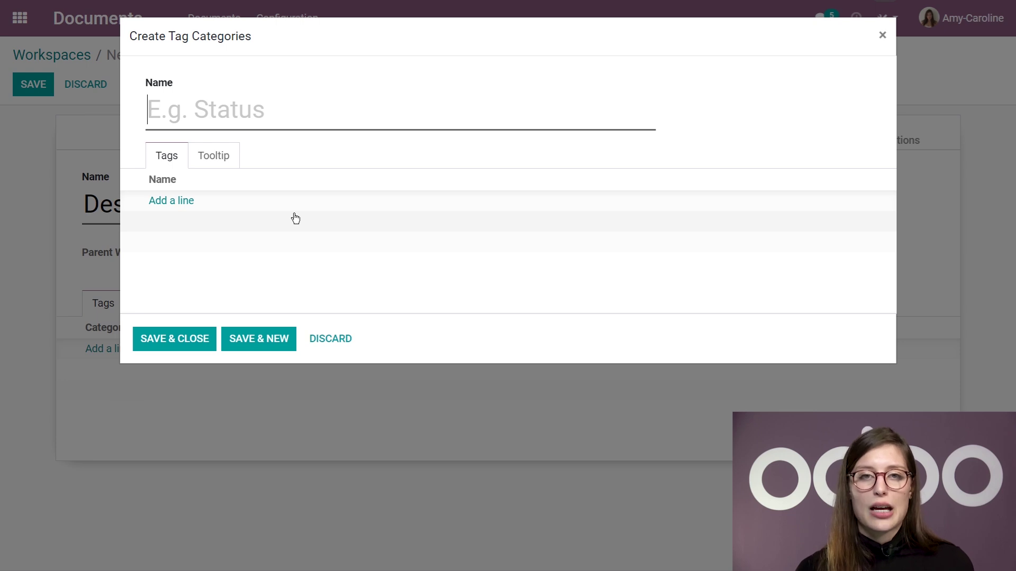
{"action": "type", "text": "Status"}
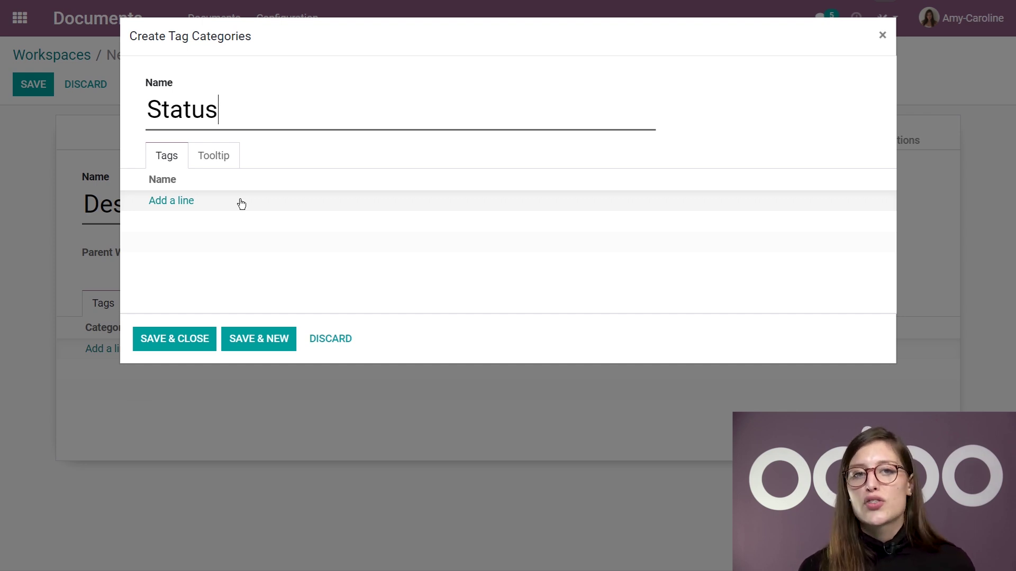
{"action": "left_click", "coordinate": [168, 201]}
{"action": "type", "text": "In Progress"}
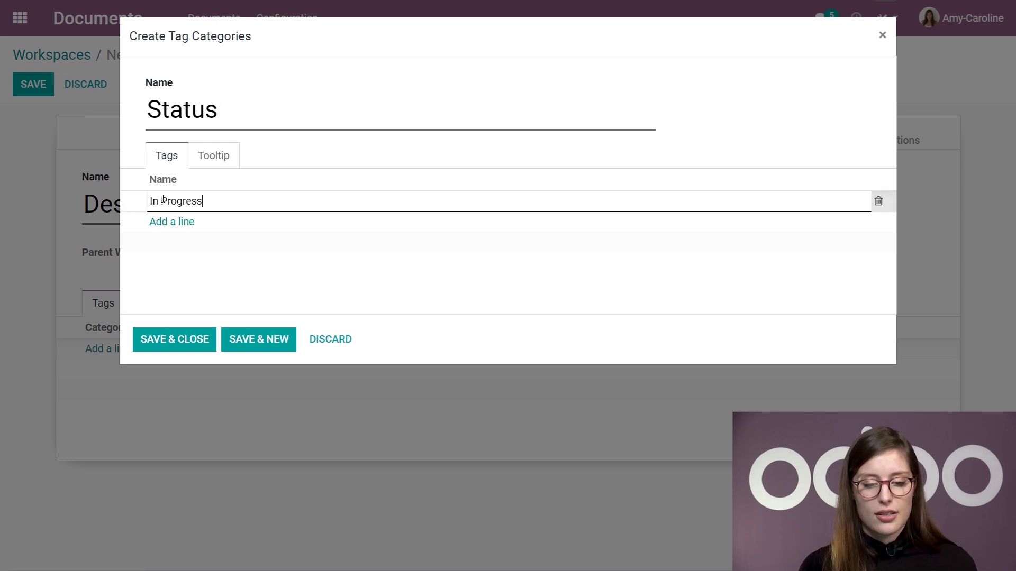
{"action": "key", "text": "Return"}
Add tags Draft, Final and Published, and move Draft above In Progress
{"action": "type", "text": "Draft"}
{"action": "key", "text": "Return"}
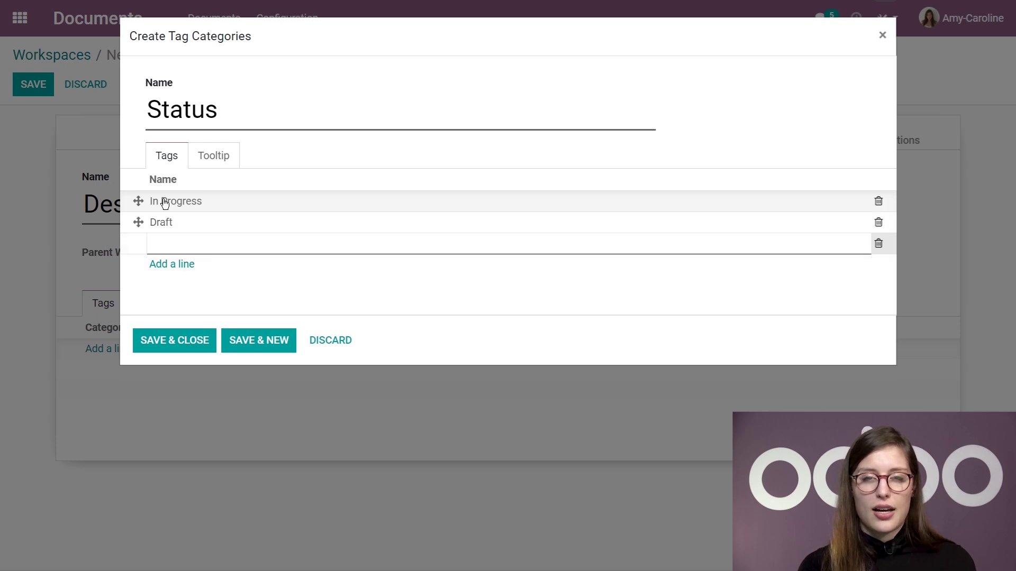
{"action": "type", "text": "Final"}
{"action": "key", "text": "Return"}
{"action": "type", "text": "Published"}
{"action": "key", "text": "Return"}
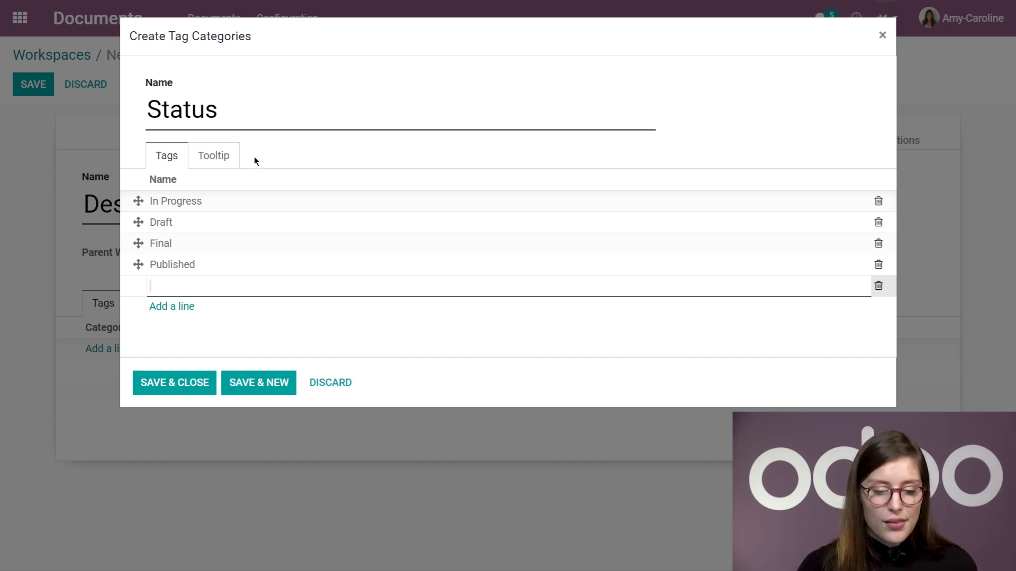
{"action": "left_click_drag", "start_coordinate": [138, 222], "coordinate": [138, 201]}
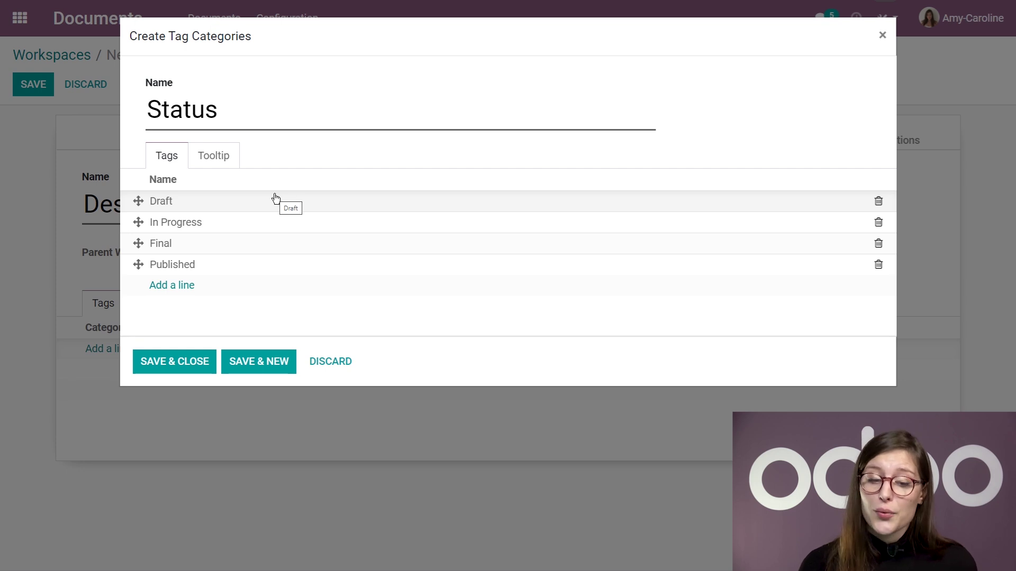
{"action": "left_click", "coordinate": [221, 160]}
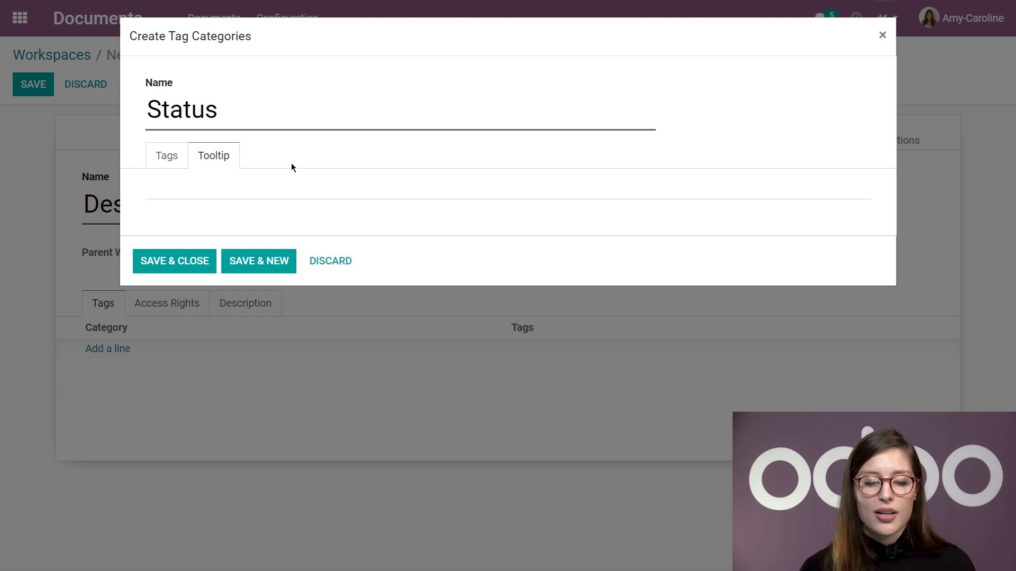
Give the Status category the tooltip 'Hi', save it, and save the Design workspace
{"action": "left_click", "coordinate": [283, 191]}
{"action": "type", "text": "Hi!"}
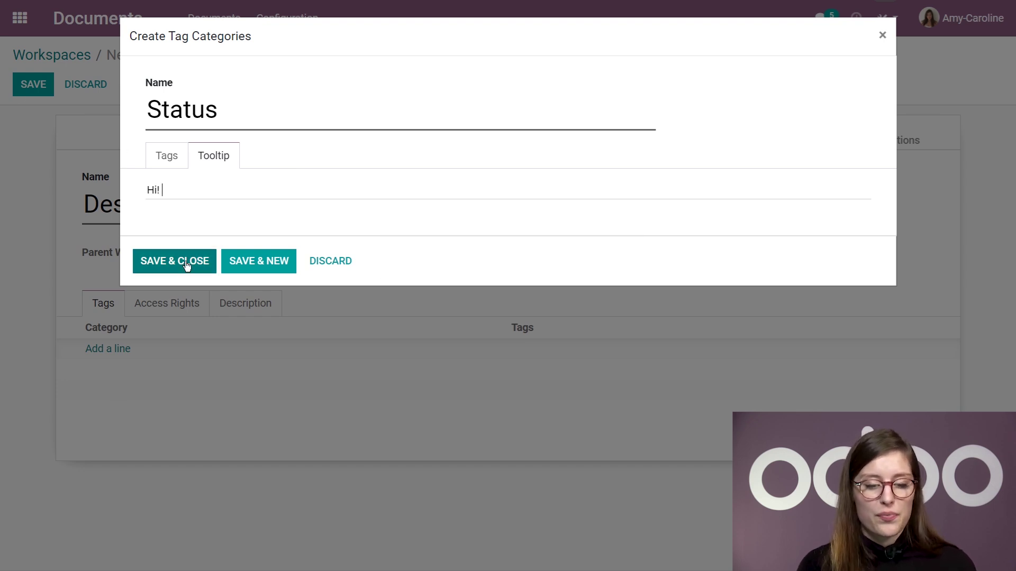
{"action": "left_click", "coordinate": [186, 263]}
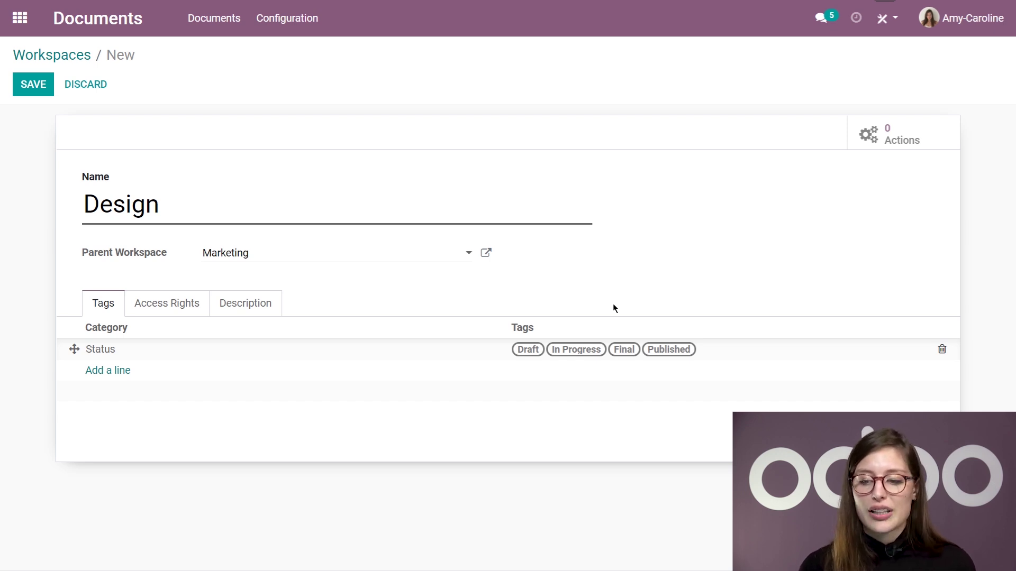
{"action": "left_click", "coordinate": [34, 89]}
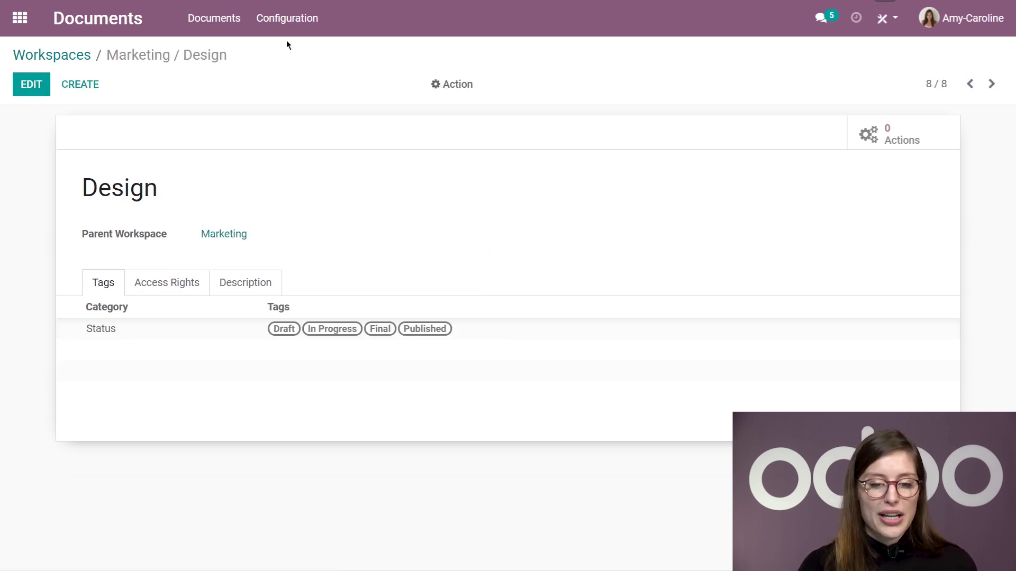
Open the Configuration Tags list showing all nine tag categories
{"action": "left_click", "coordinate": [291, 20]}
{"action": "left_click", "coordinate": [286, 94]}
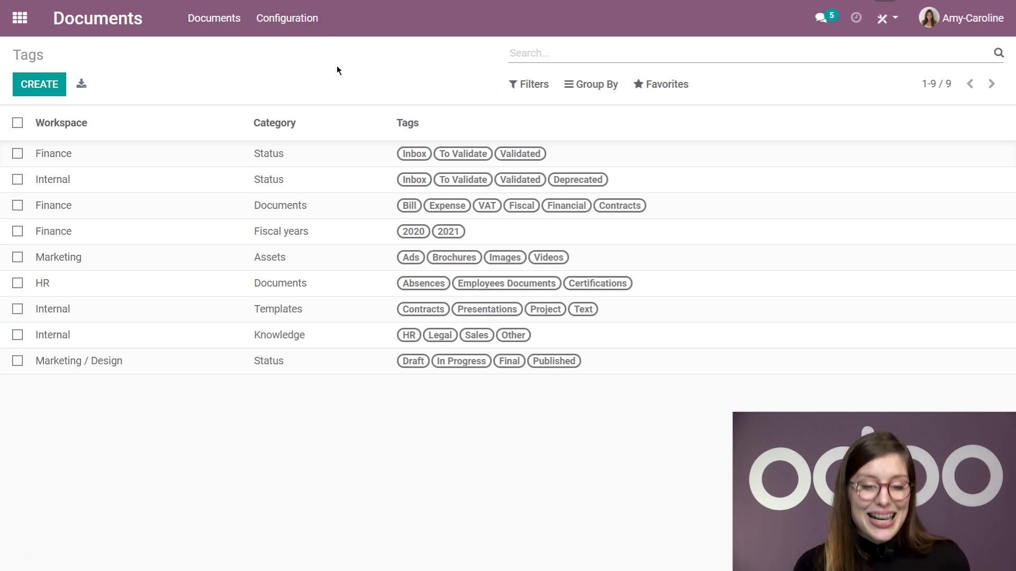
Open the Marketing / Design workspace record from the Workspaces list for editing
{"action": "left_click", "coordinate": [276, 24]}
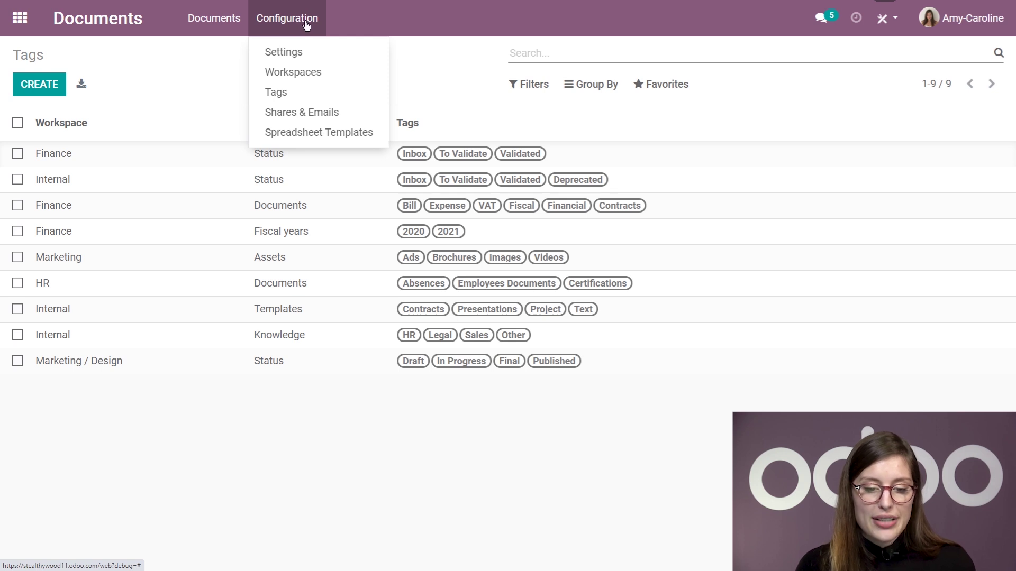
{"action": "left_click", "coordinate": [292, 74]}
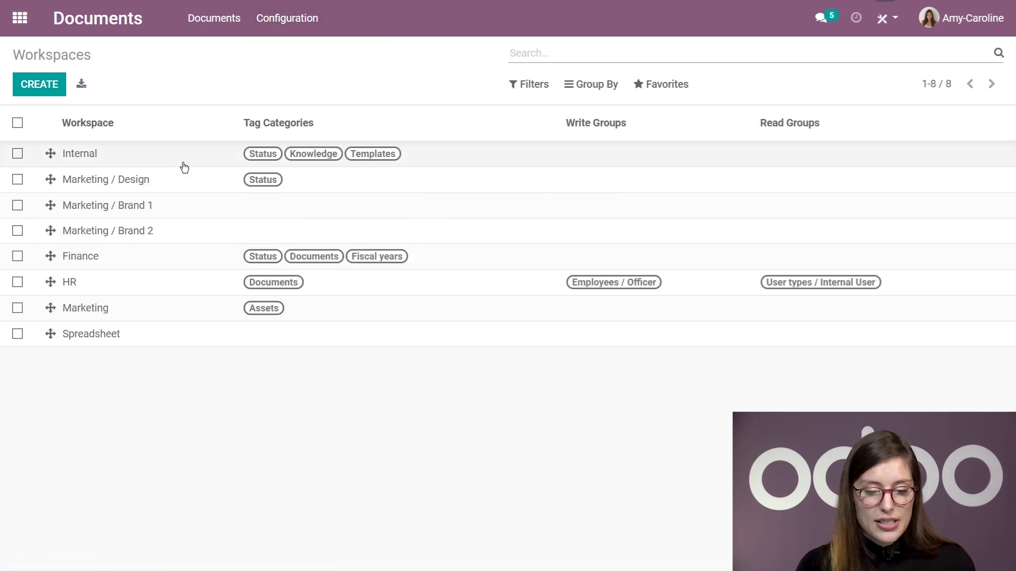
{"action": "left_click", "coordinate": [193, 180]}
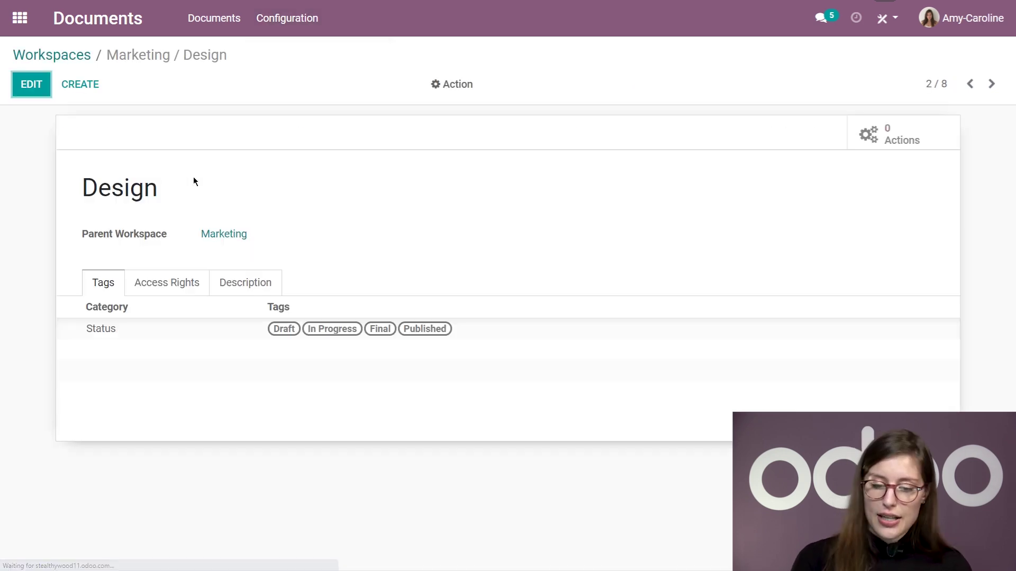
{"action": "left_click", "coordinate": [21, 88]}
Check the read and write group options under Access Rights, leave both empty, and save
{"action": "left_click", "coordinate": [175, 301]}
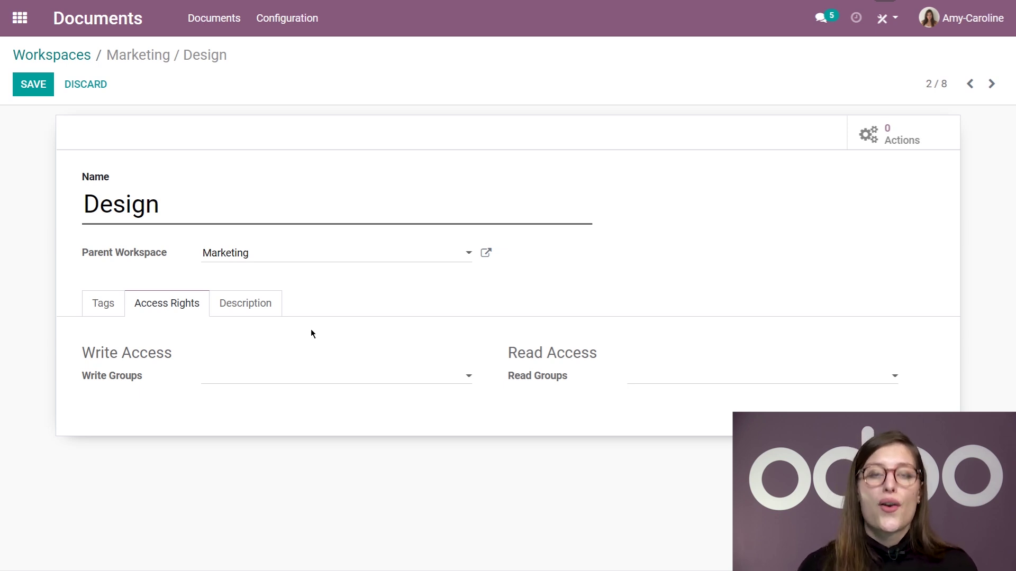
{"action": "left_click", "coordinate": [733, 376]}
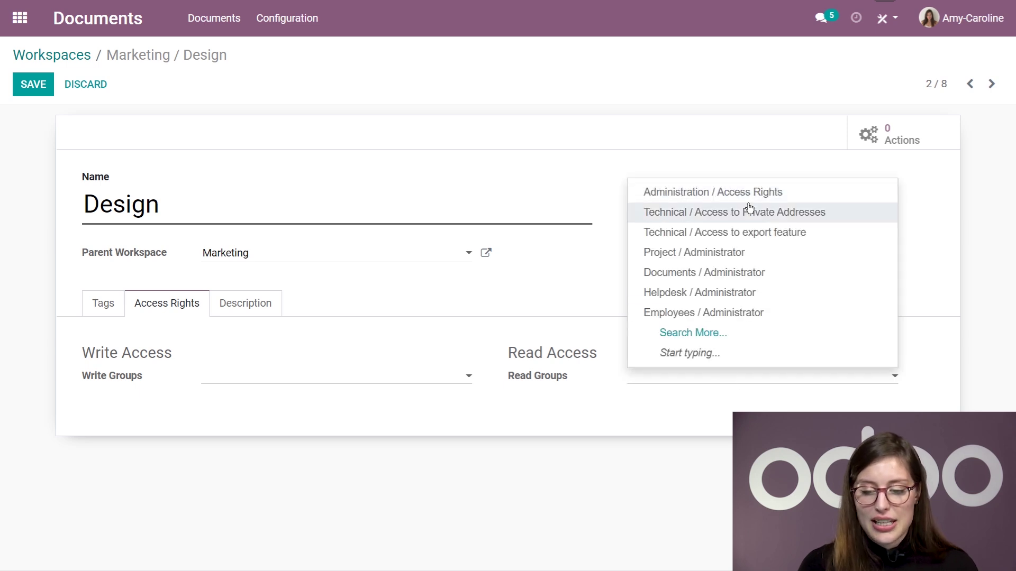
{"action": "left_click", "coordinate": [379, 380]}
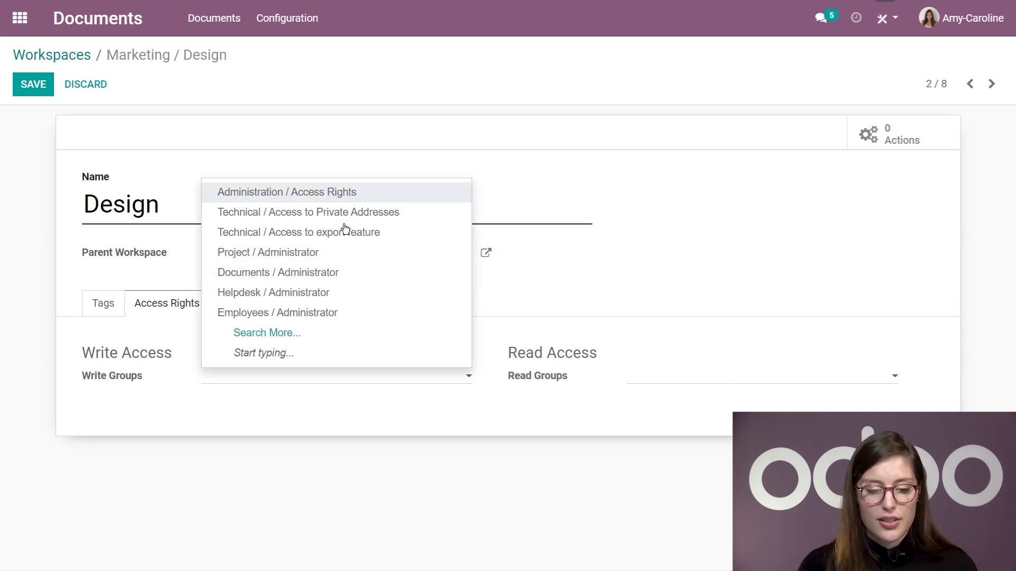
{"action": "left_click", "coordinate": [615, 274]}
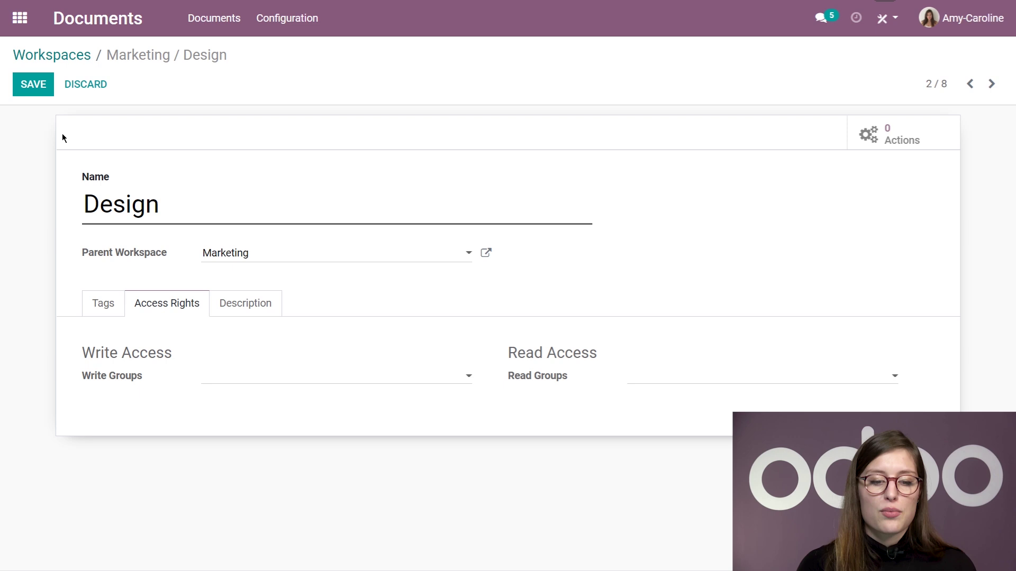
{"action": "left_click", "coordinate": [33, 84]}
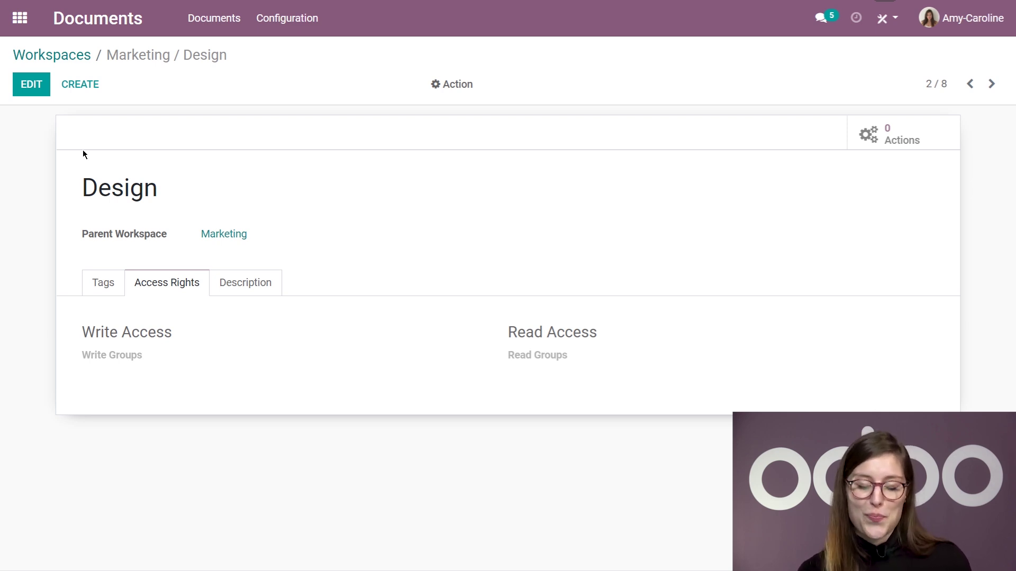
Return via the app grid to the Documents app showing Finance's four PDFs
{"action": "left_click", "coordinate": [20, 18]}
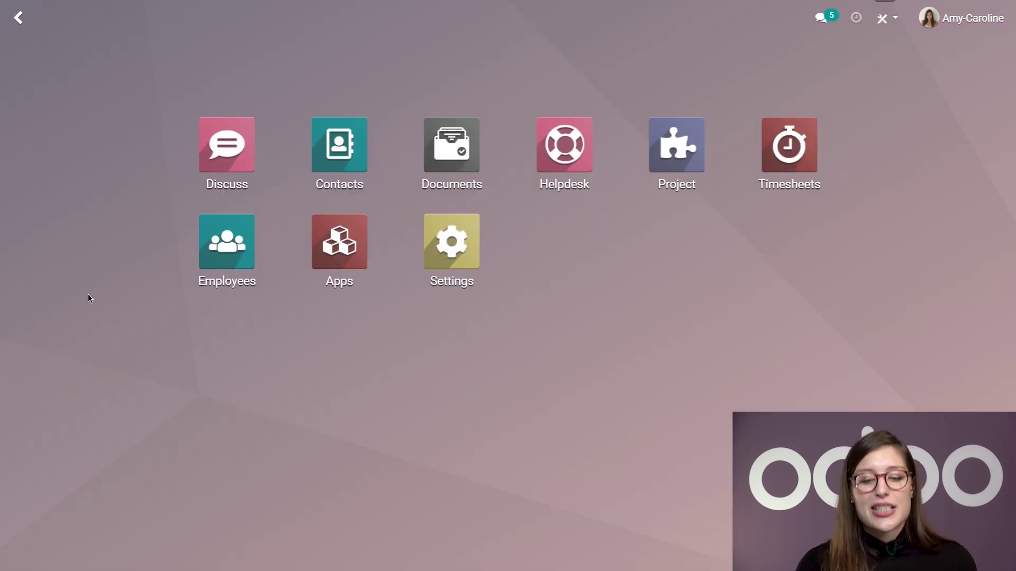
{"action": "left_click", "coordinate": [450, 150]}
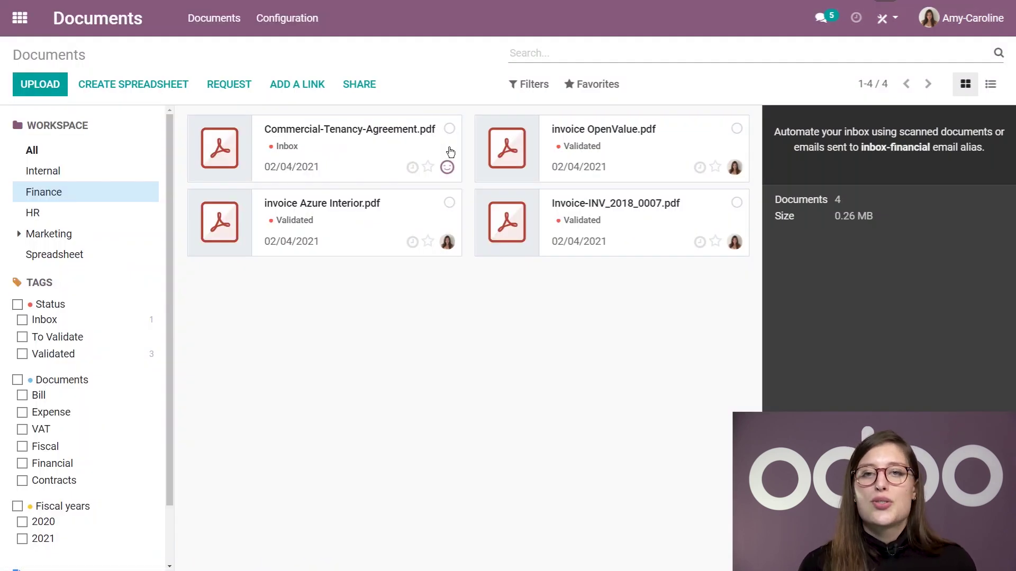